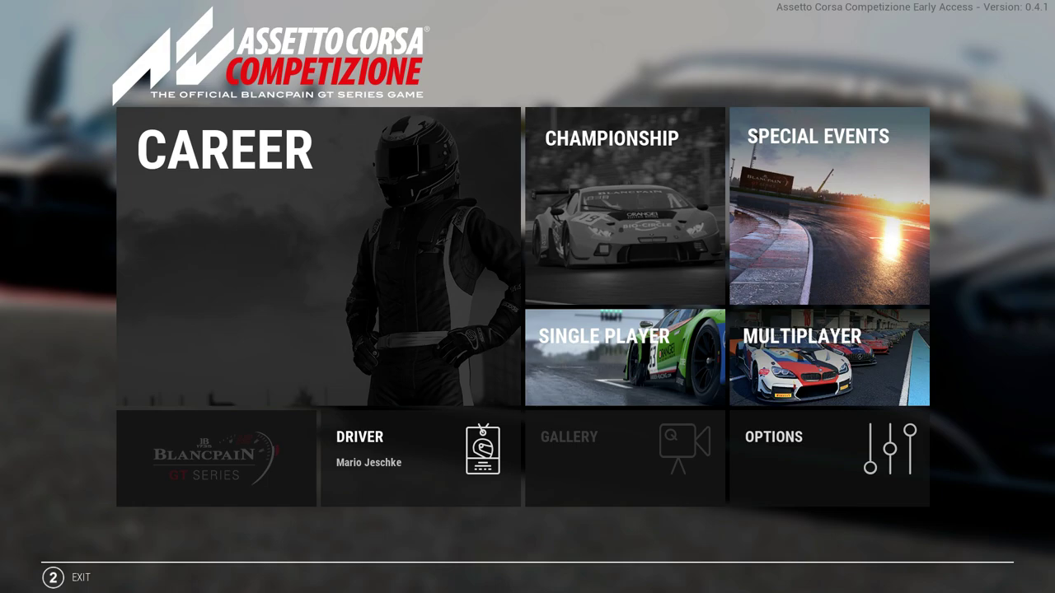
Switch to Steam and browse the local files of Assetto Corsa Competizione from its properties.
key(alt+Tab)
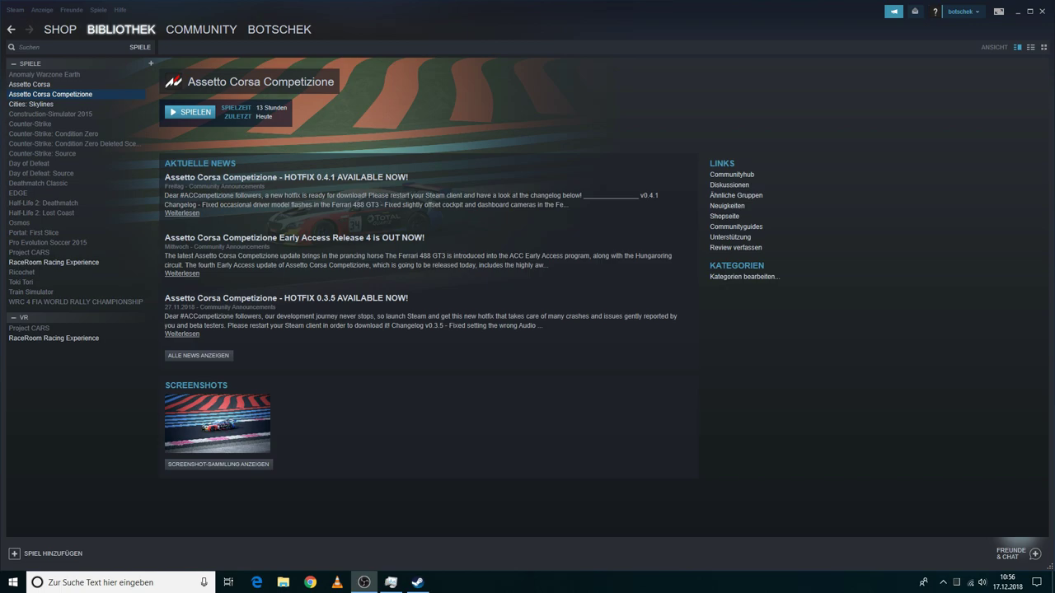
right_click(67, 95)
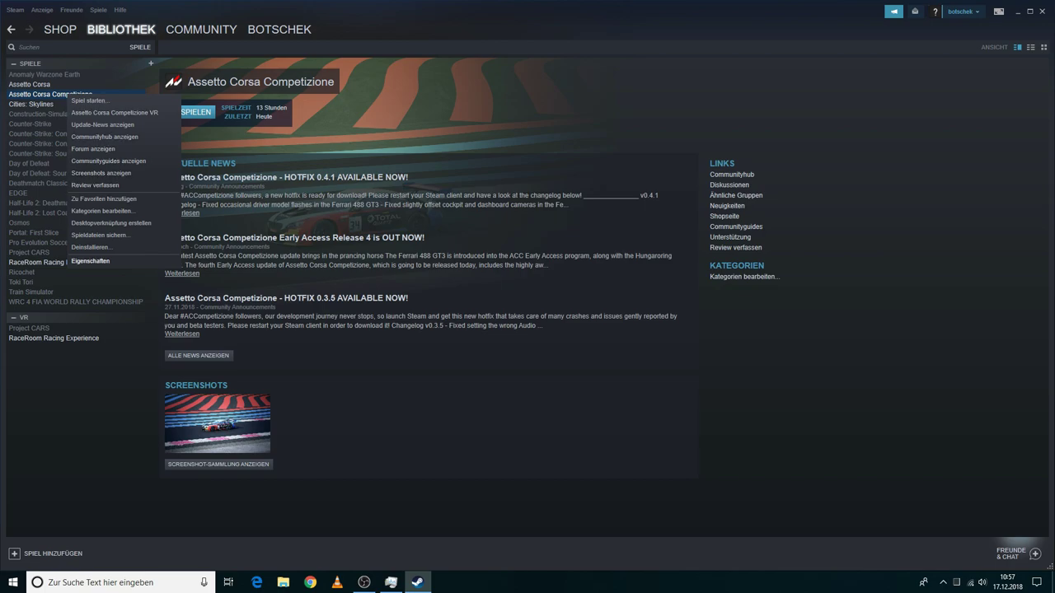
right_click(58, 94)
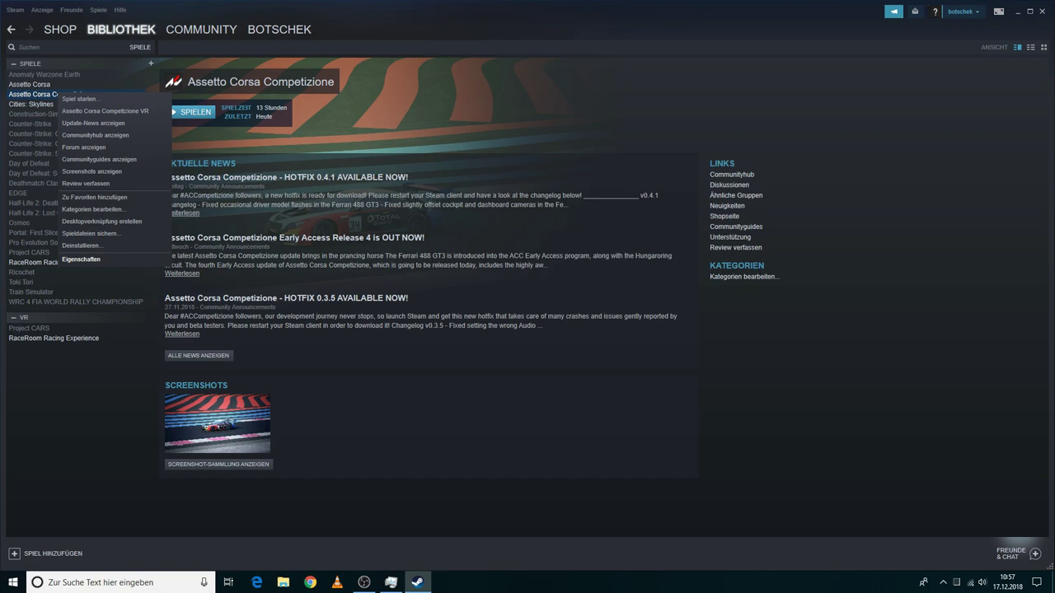
click(80, 259)
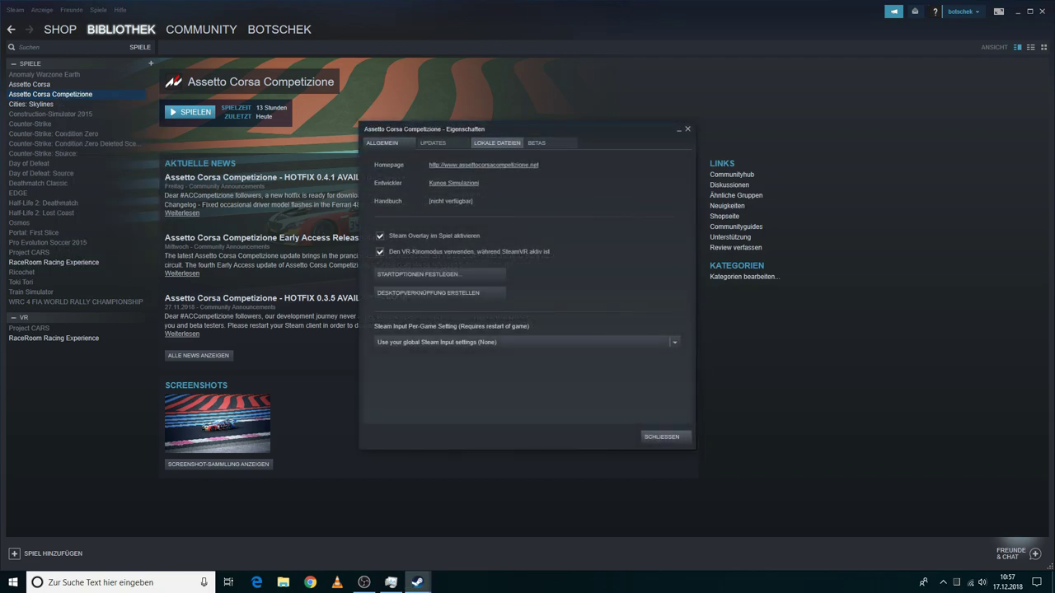
click(497, 143)
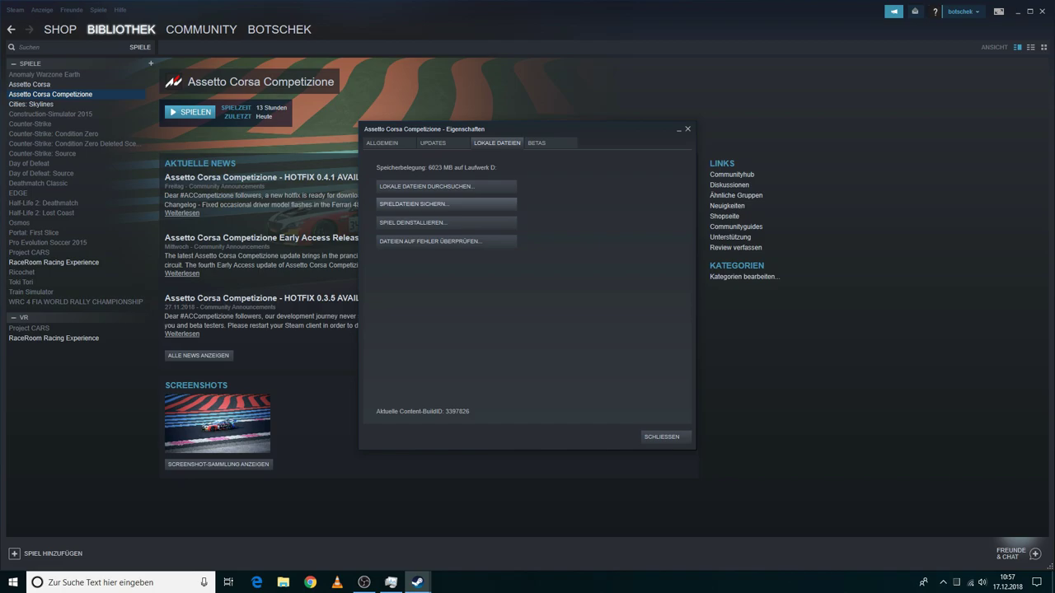
click(446, 187)
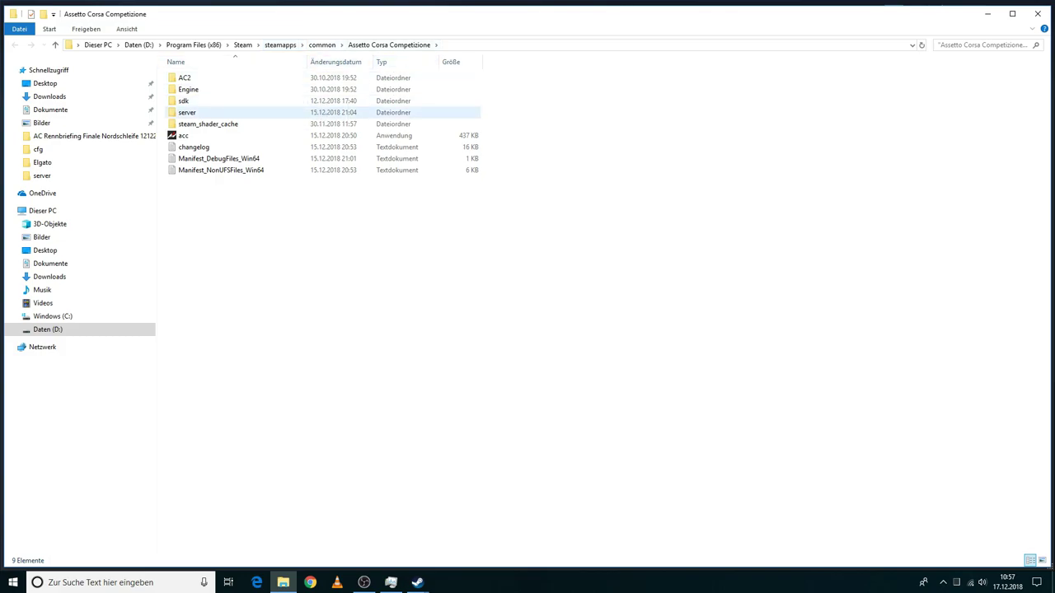
Open the README in the game's server folder and highlight configuration.json as the settings file to change.
double_click(187, 112)
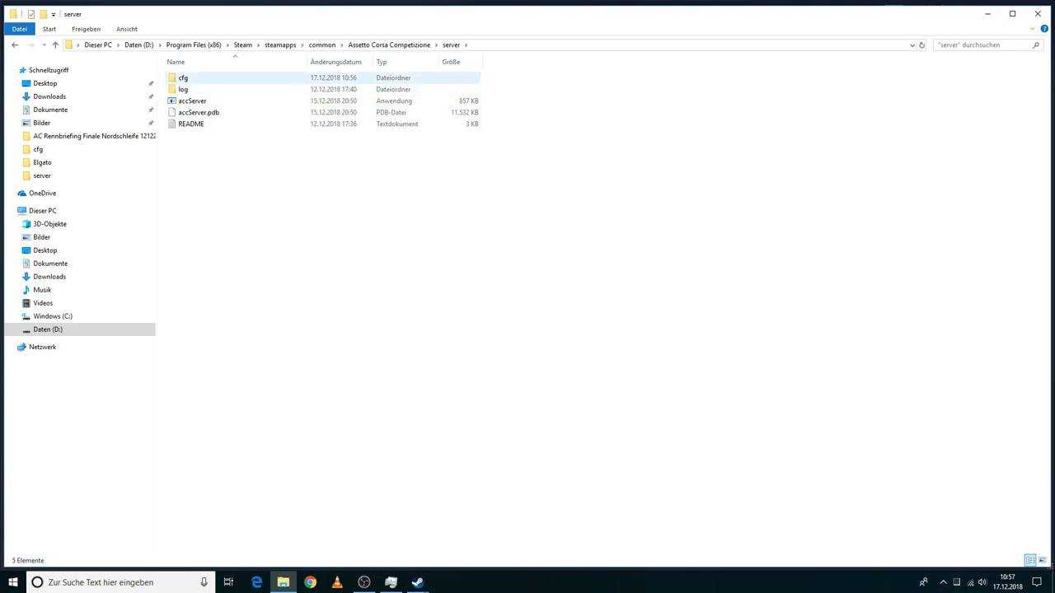
double_click(191, 124)
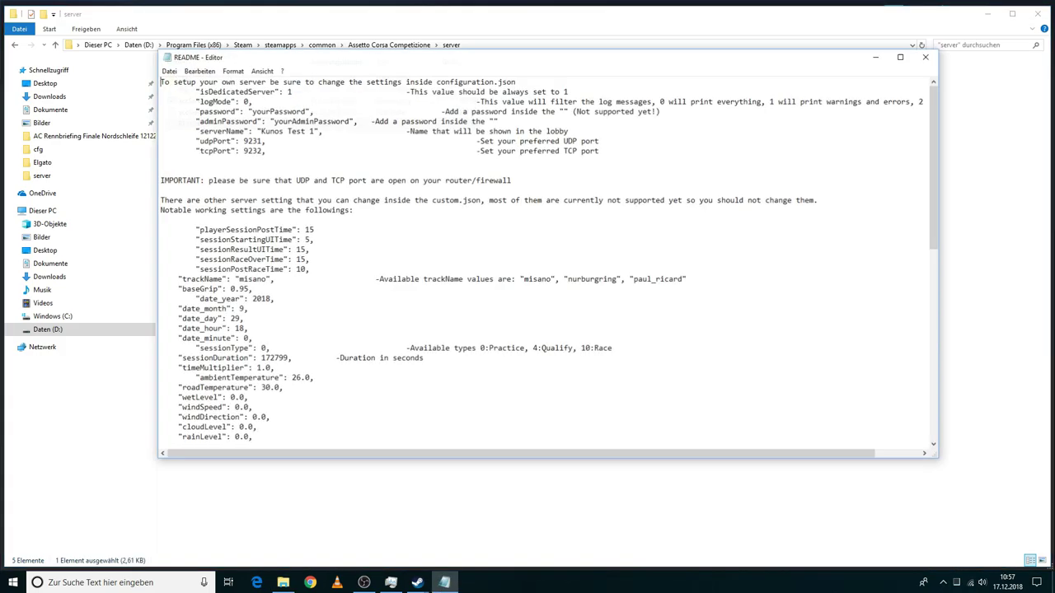
click(900, 56)
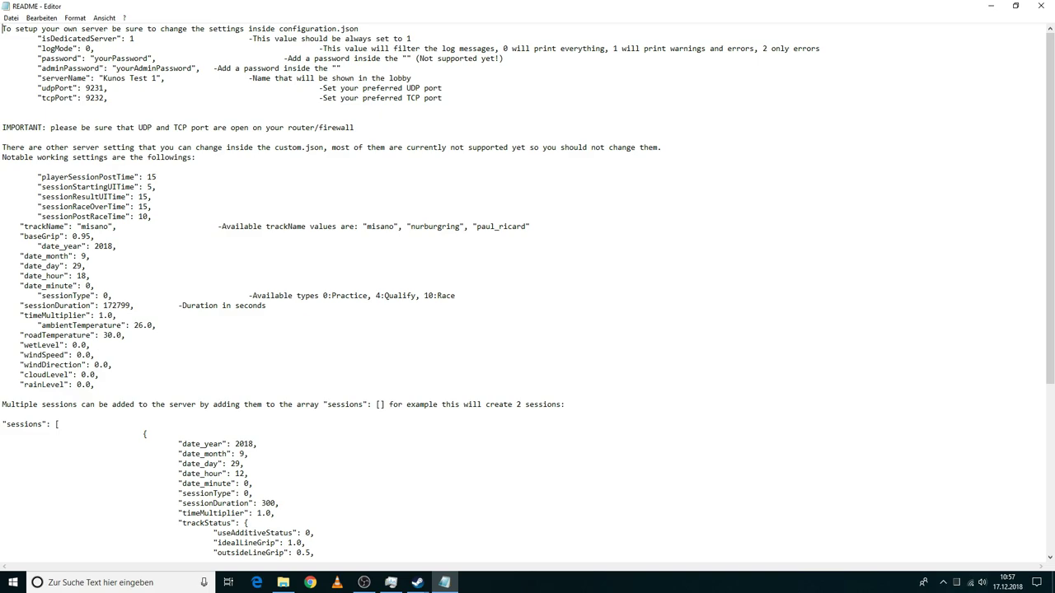
drag(279, 29, 358, 29)
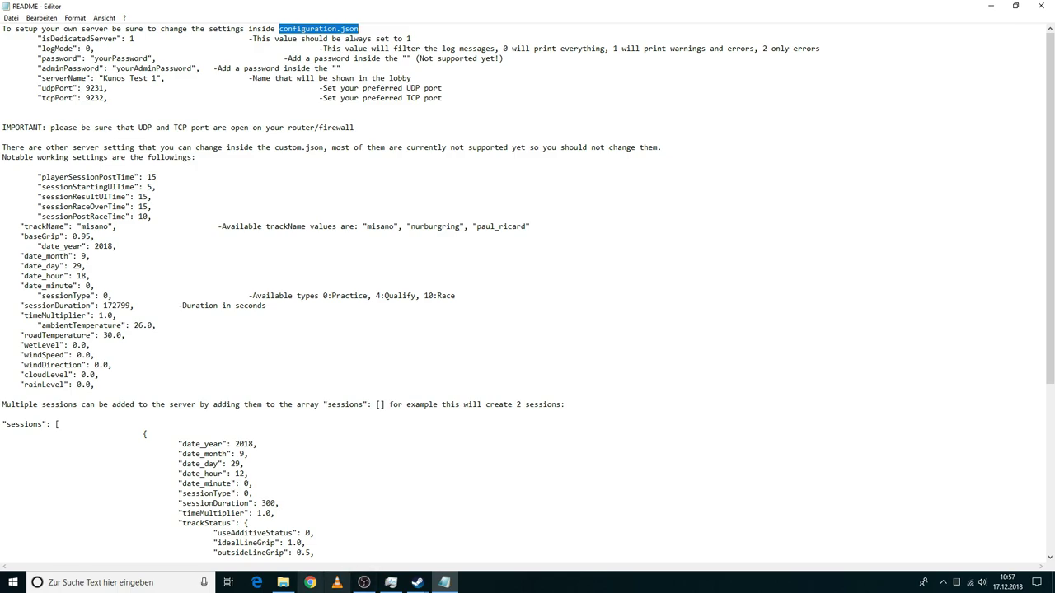
Open the configuration JSON file in the server's cfg folder with Editor, keeping it as the default app for .json files.
click(283, 583)
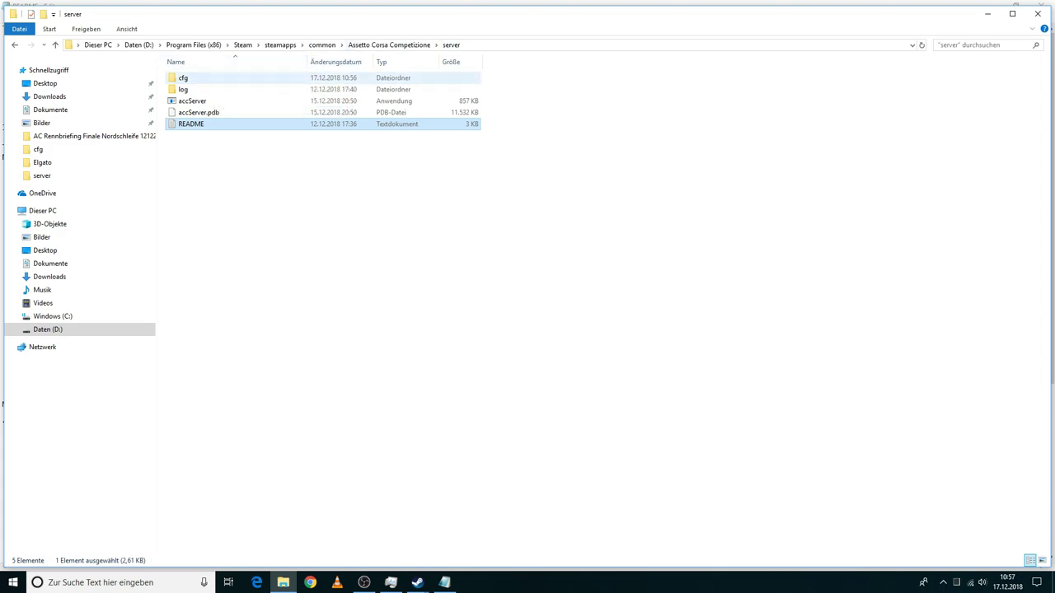
double_click(185, 78)
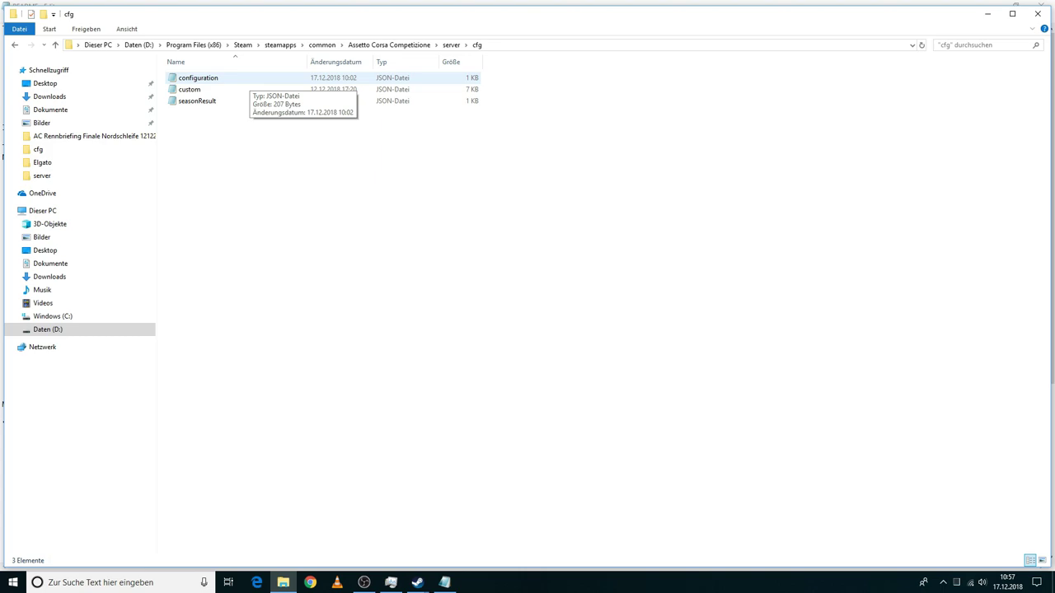
right_click(250, 80)
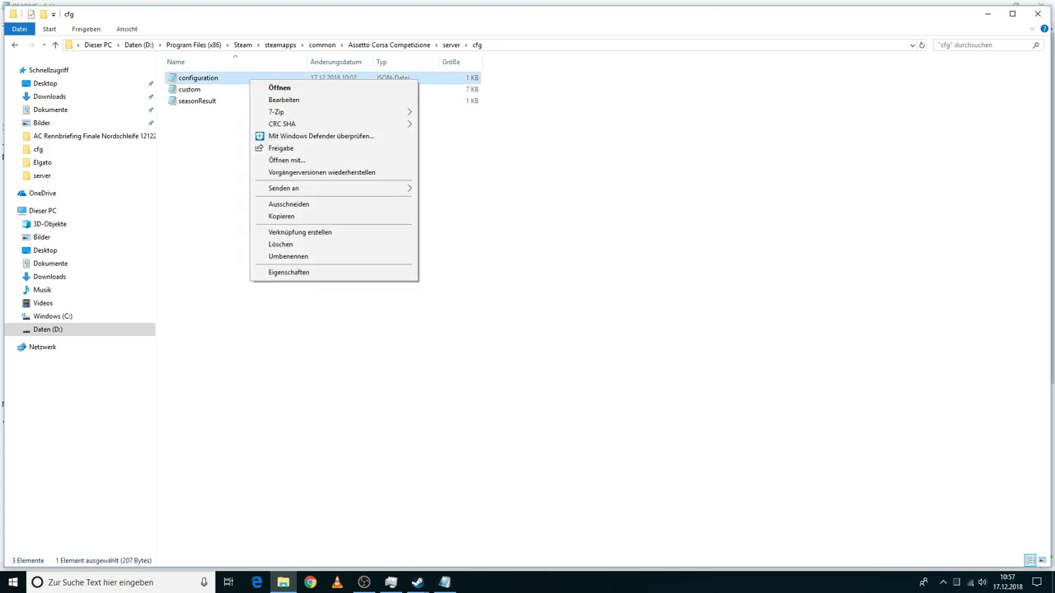
click(286, 159)
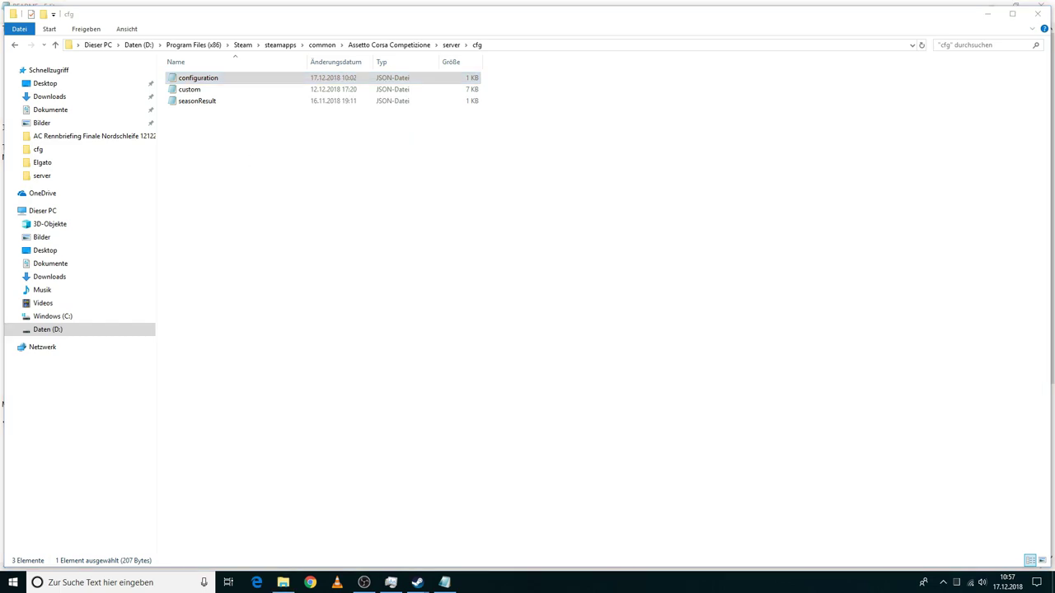
click(470, 195)
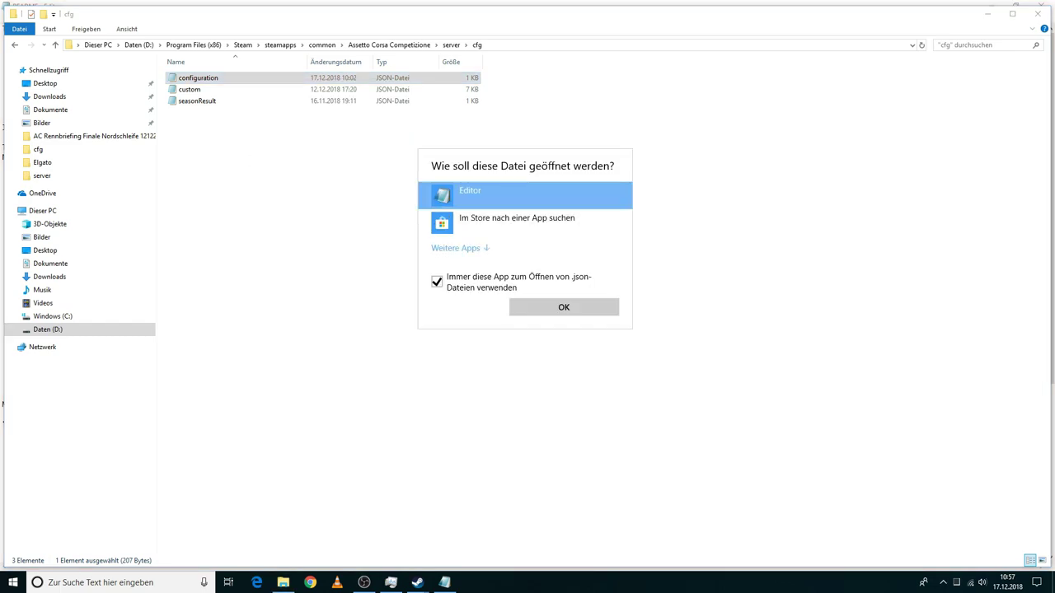
click(564, 308)
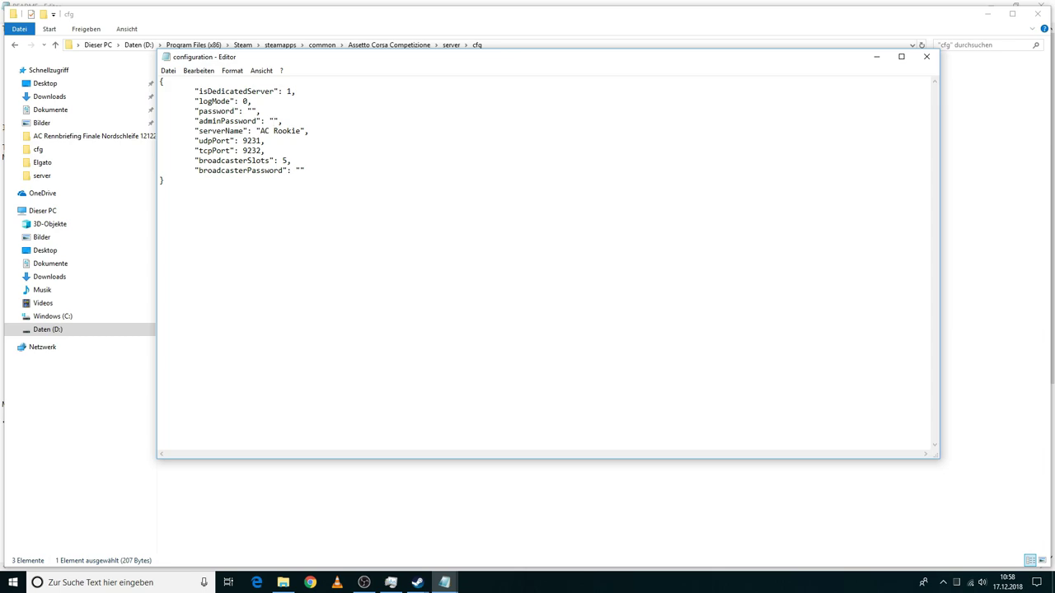
Set the serverName value in the configuration file to "AC Rookie".
click(274, 130)
key(Delete)
key(Delete)
key(Delete)
key(Delete)
key(Delete)
key(Delete)
text(Rookie)
drag(261, 131, 301, 131)
click(285, 131)
Check the udpPort and tcpPort entries, then save and close the configuration file.
drag(198, 141, 265, 150)
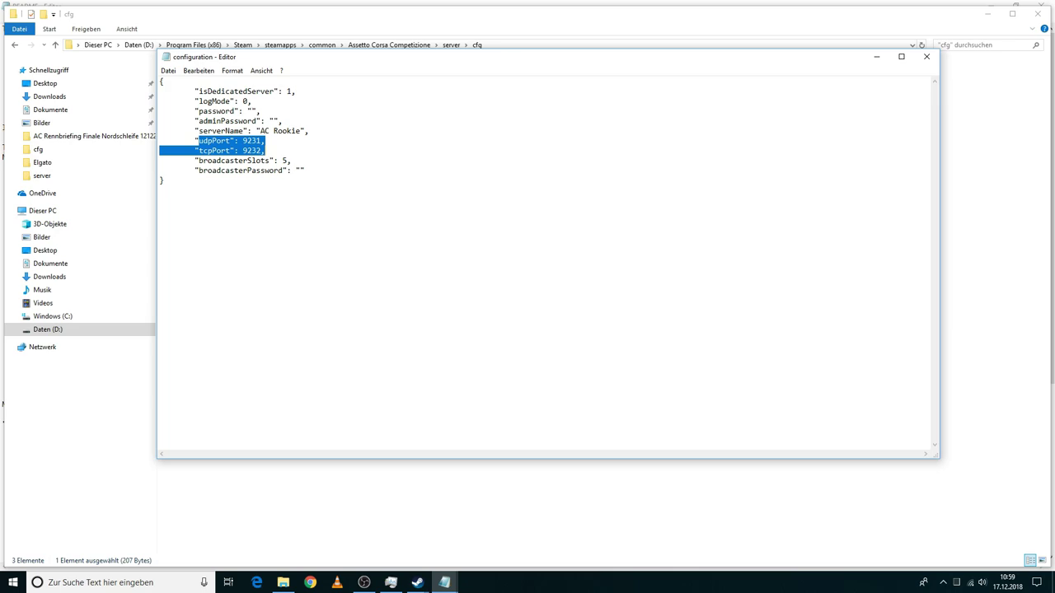
key(alt+d)
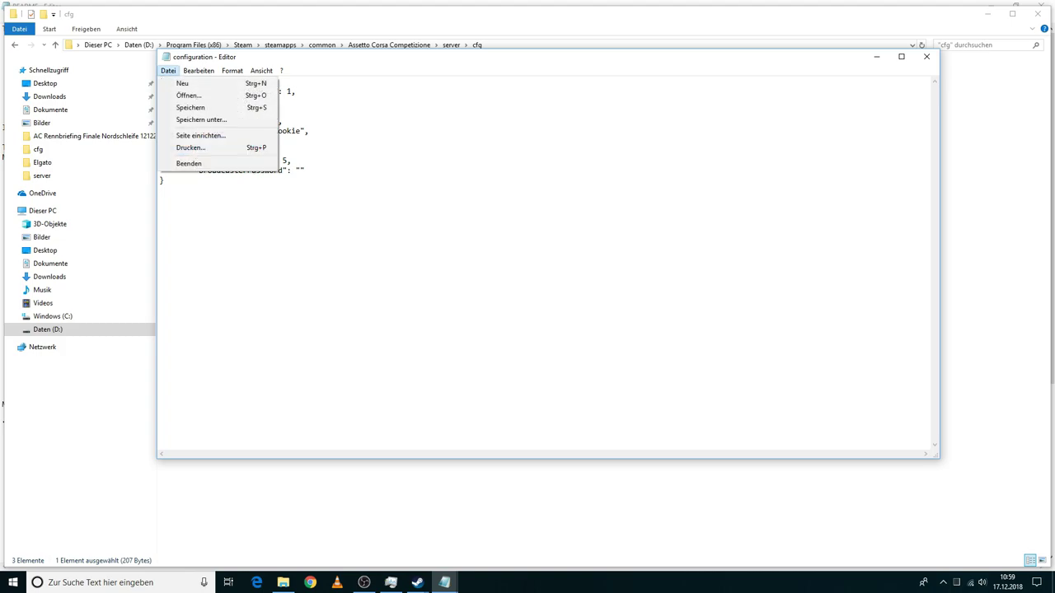
key(Right)
key(Escape)
key(Left)
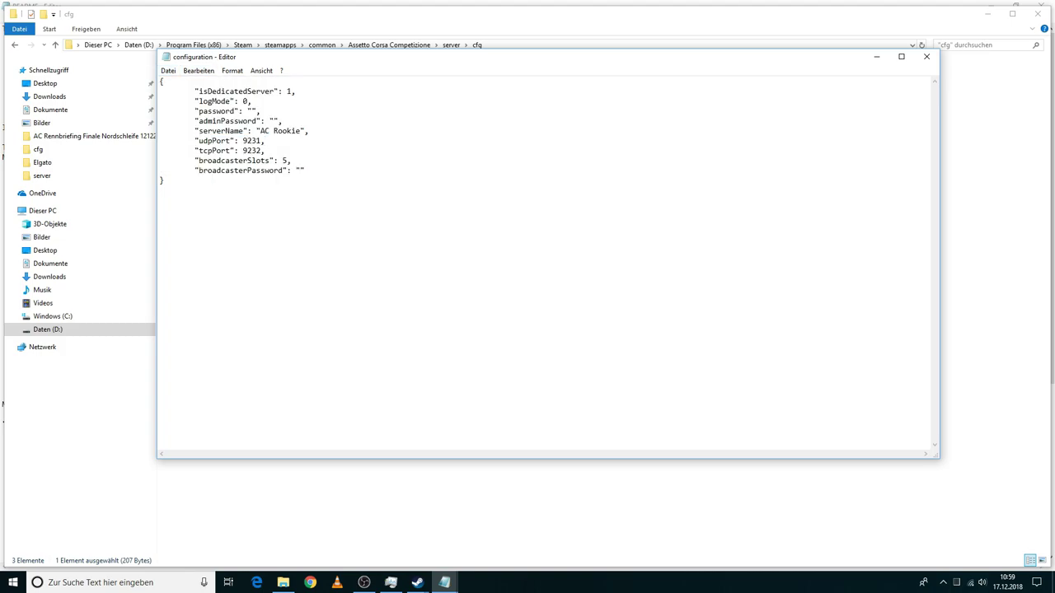
key(alt+d)
key(Down)
key(Down)
key(Return)
key(alt+F4)
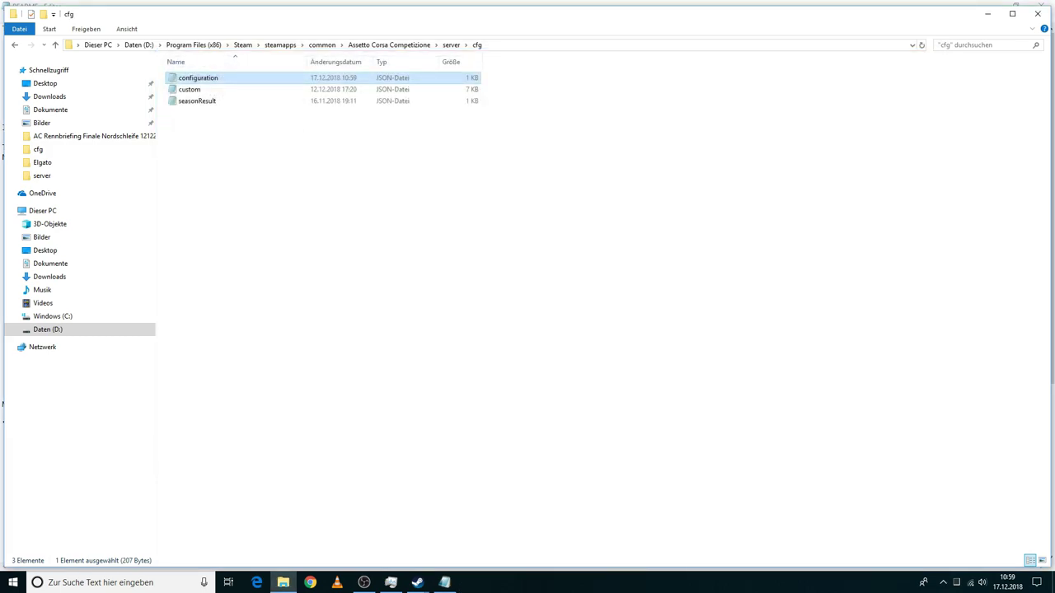
Return to the README and highlight the note about opening the UDP and TCP ports on the router or firewall.
click(444, 582)
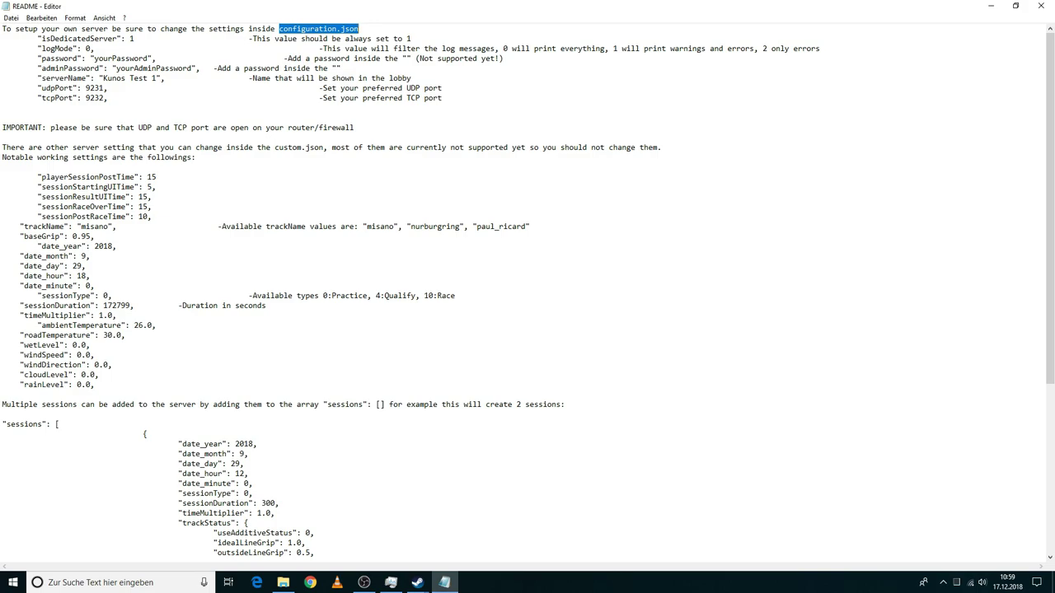
drag(1, 127, 355, 128)
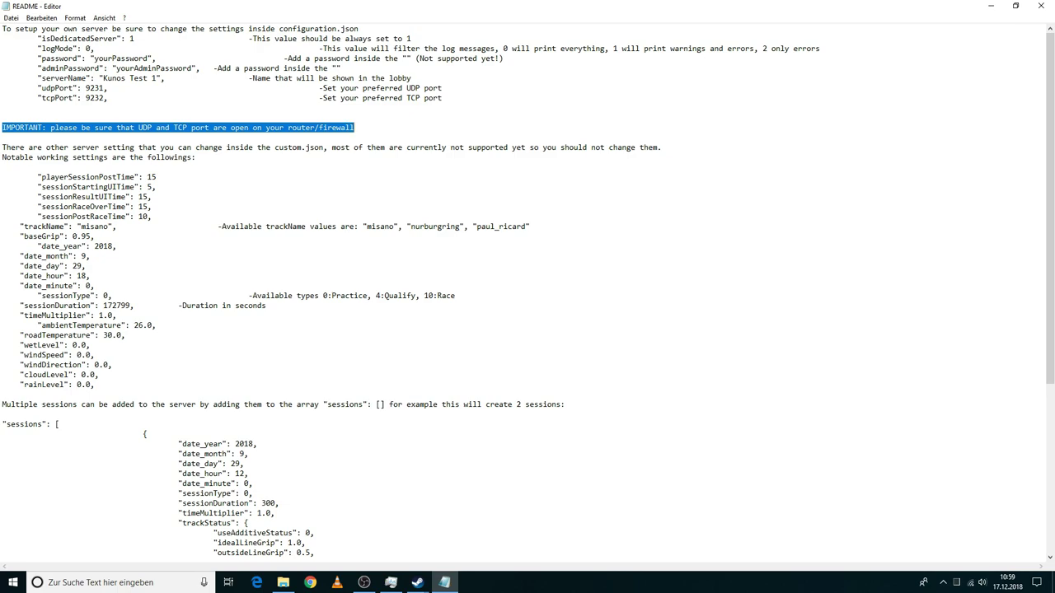
Switch to Chrome and search Google for "speedport konfigurieren".
click(310, 583)
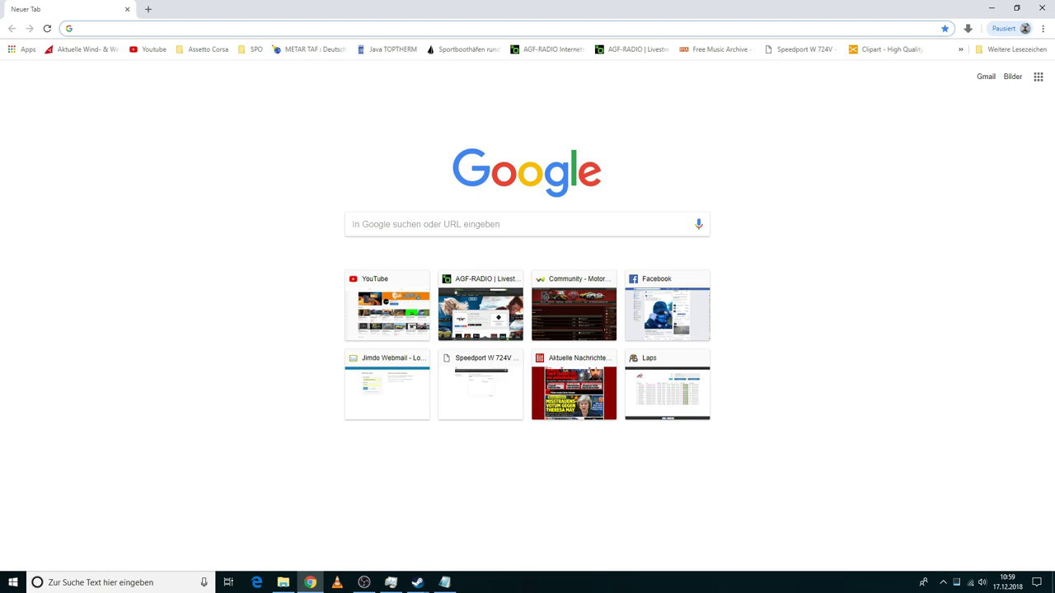
text(spee)
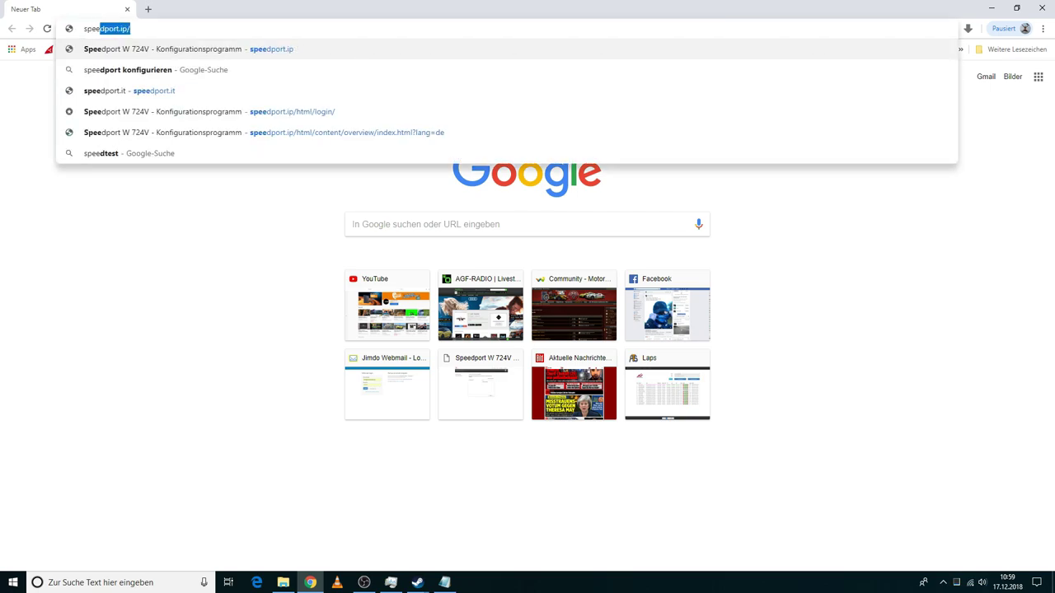
text(dport )
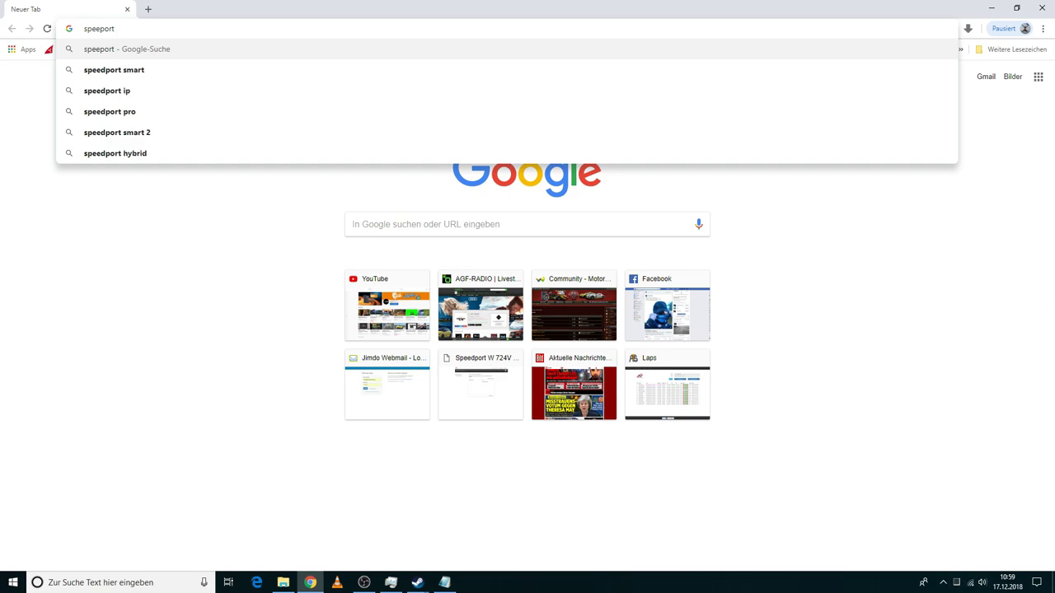
text(konfi)
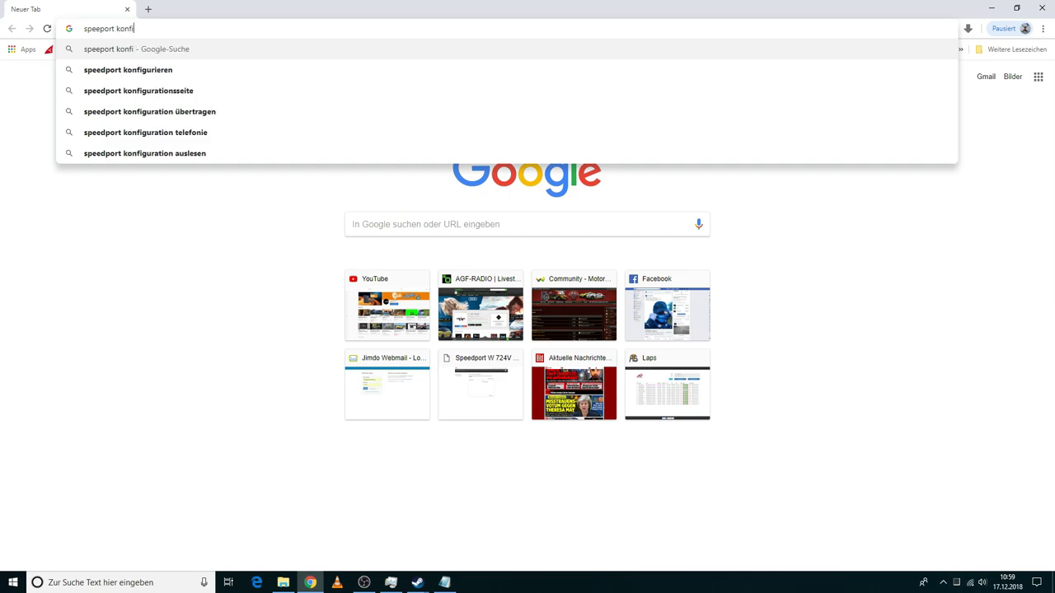
text(gur)
key(Down)
key(Return)
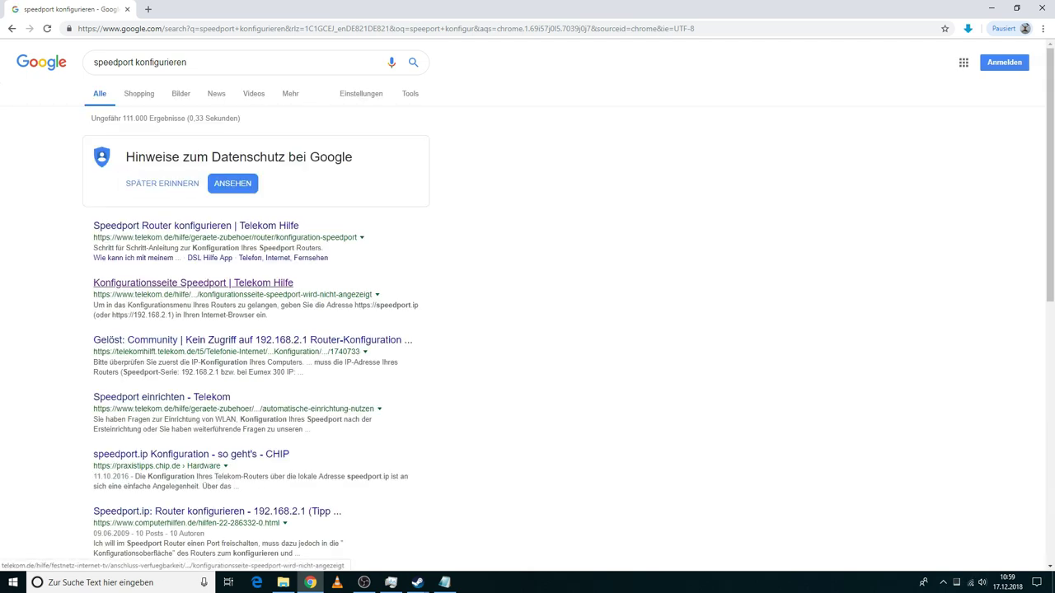
Open the Telekom help result on the Speedport configuration page and read how to reach the router menu.
click(193, 283)
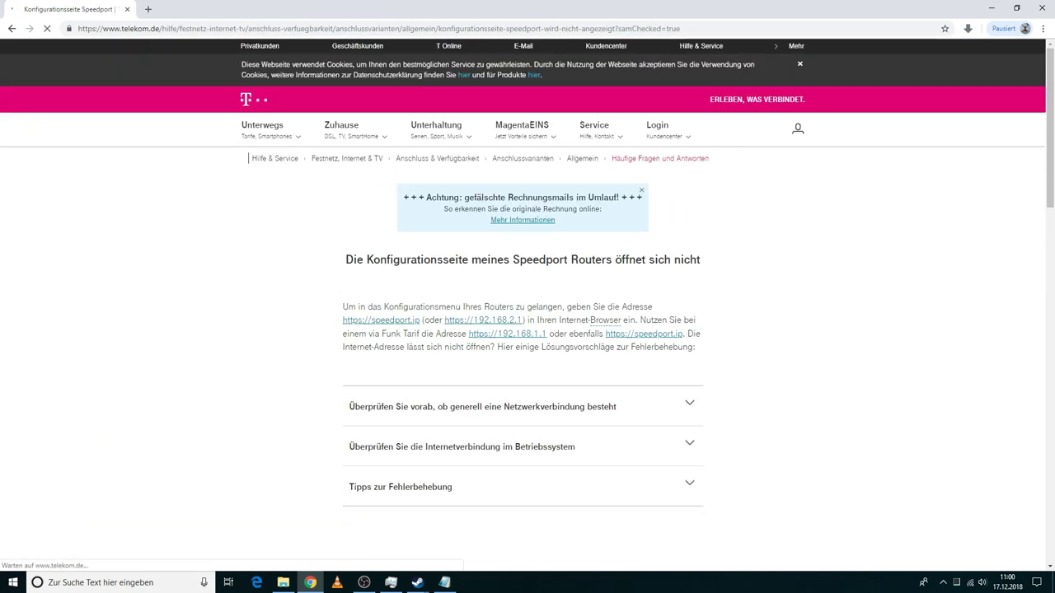
drag(352, 260, 695, 347)
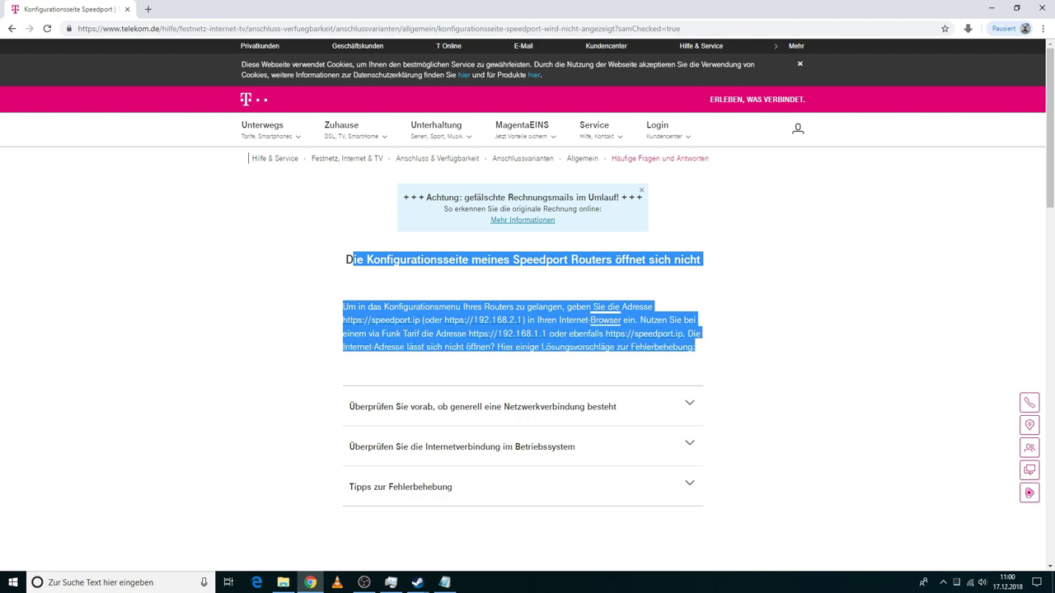
click(696, 347)
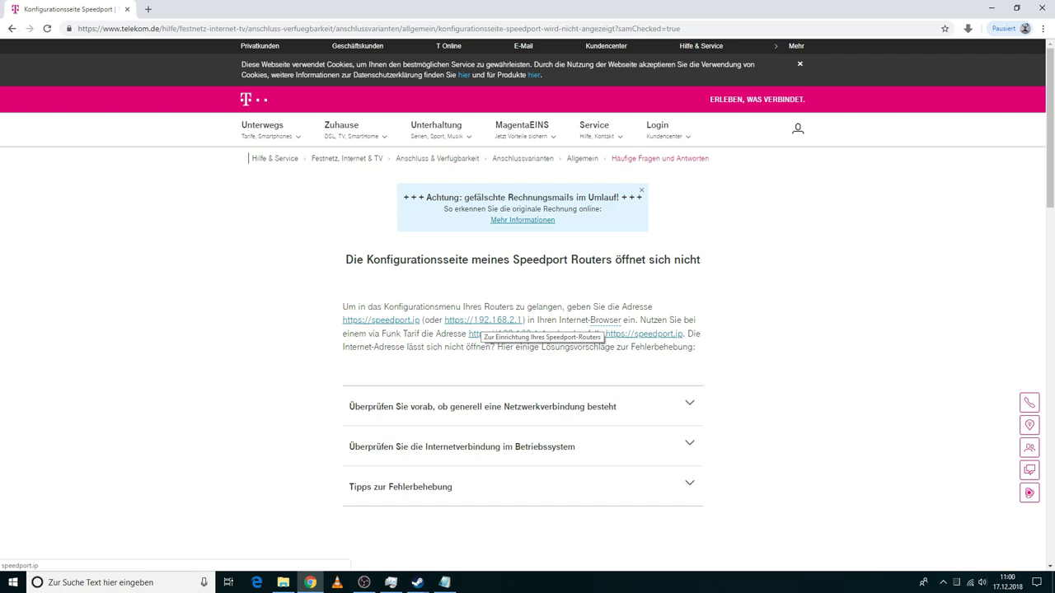
Open the Speedport router's login page, show the device password illustration, and log in with the prefilled device password.
click(482, 334)
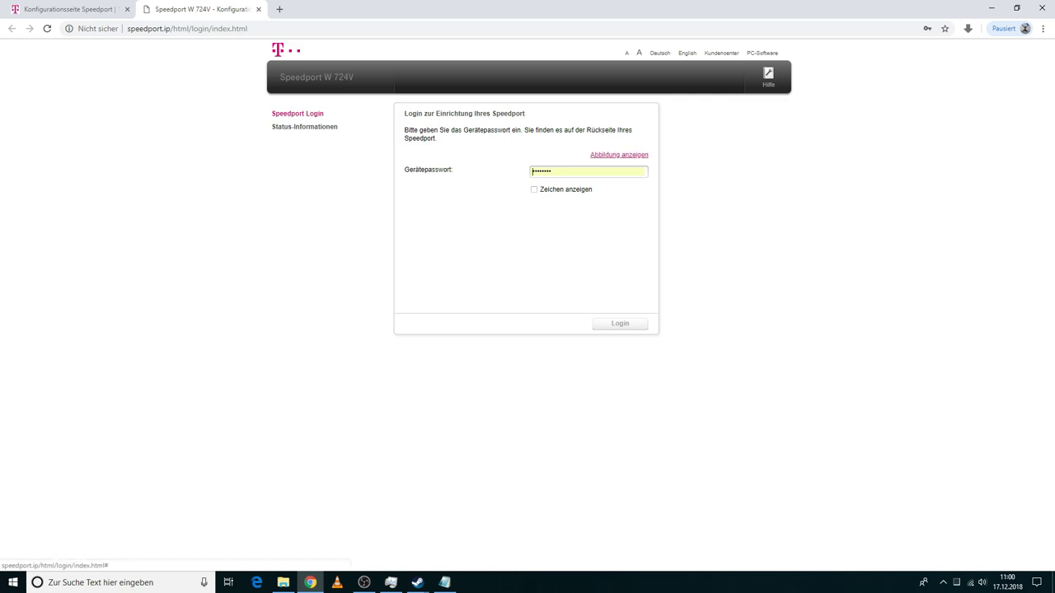
click(619, 155)
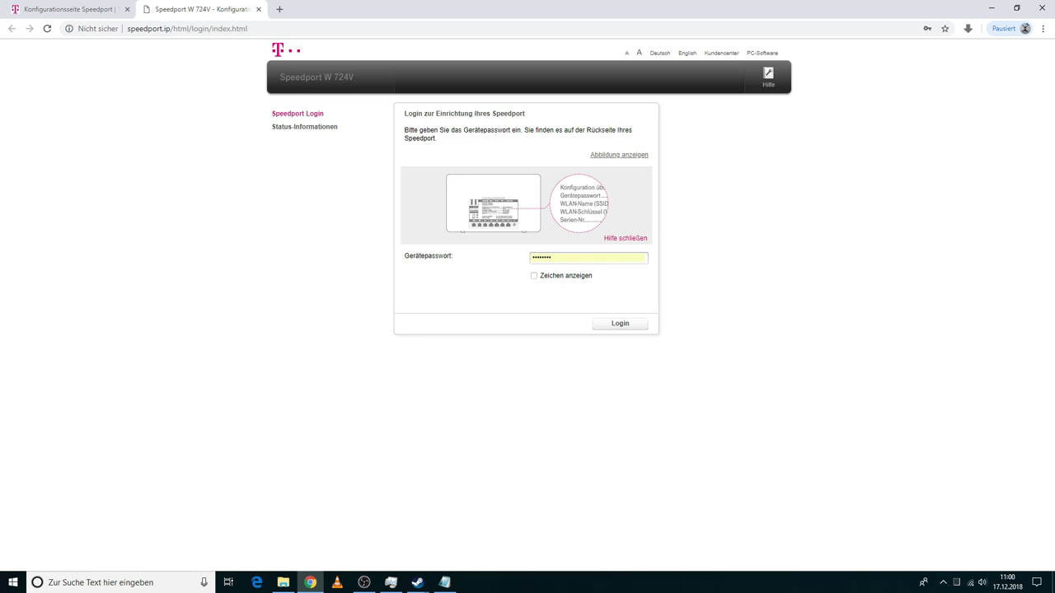
key(Return)
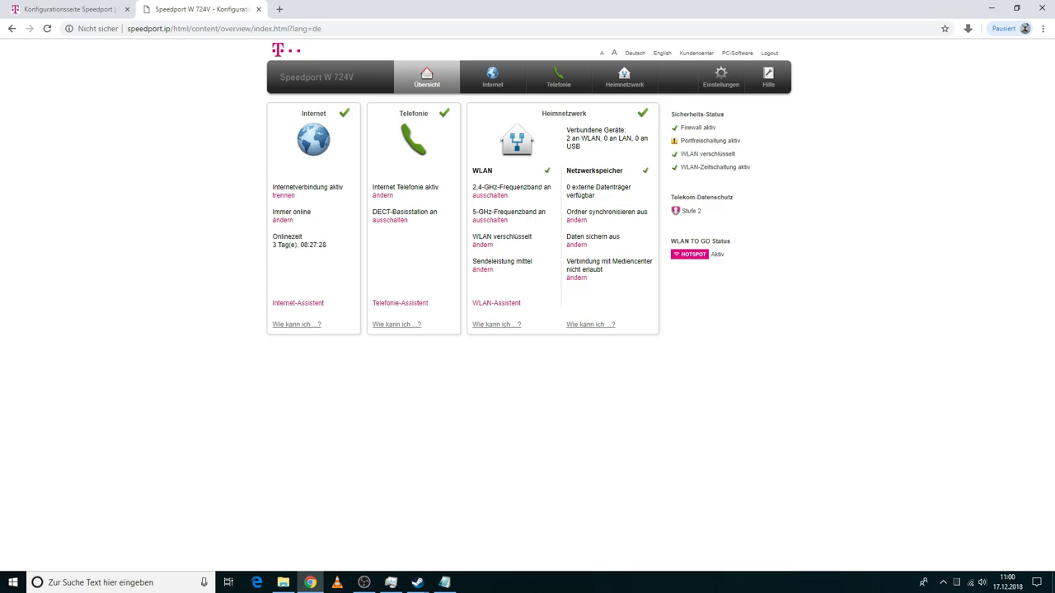
Look through the router's home network page and its settings pages, from troubleshooting and firmware update to firewall and EasySupport, for port options.
click(624, 78)
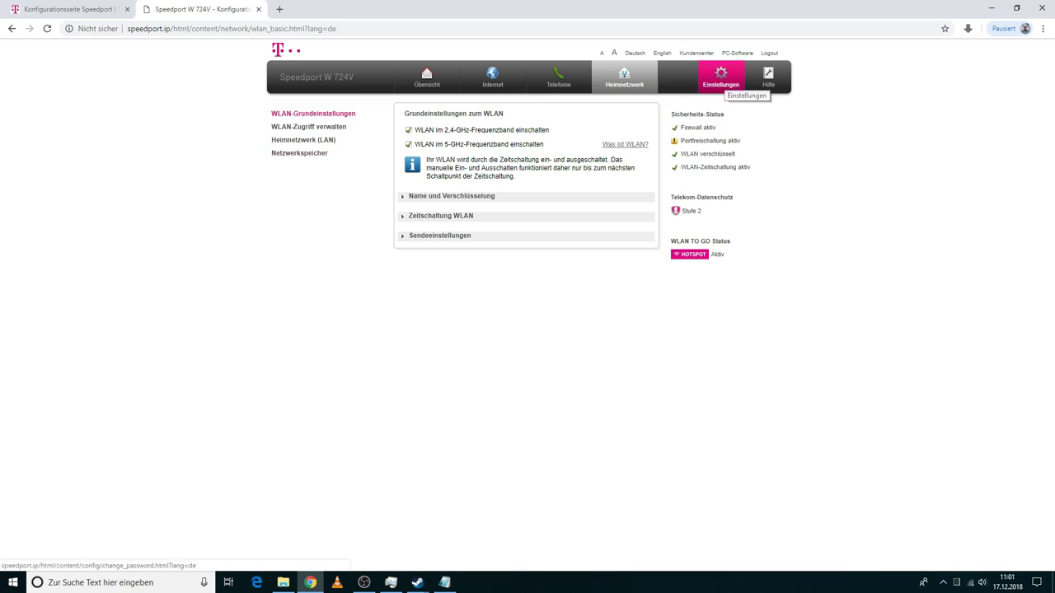
click(722, 79)
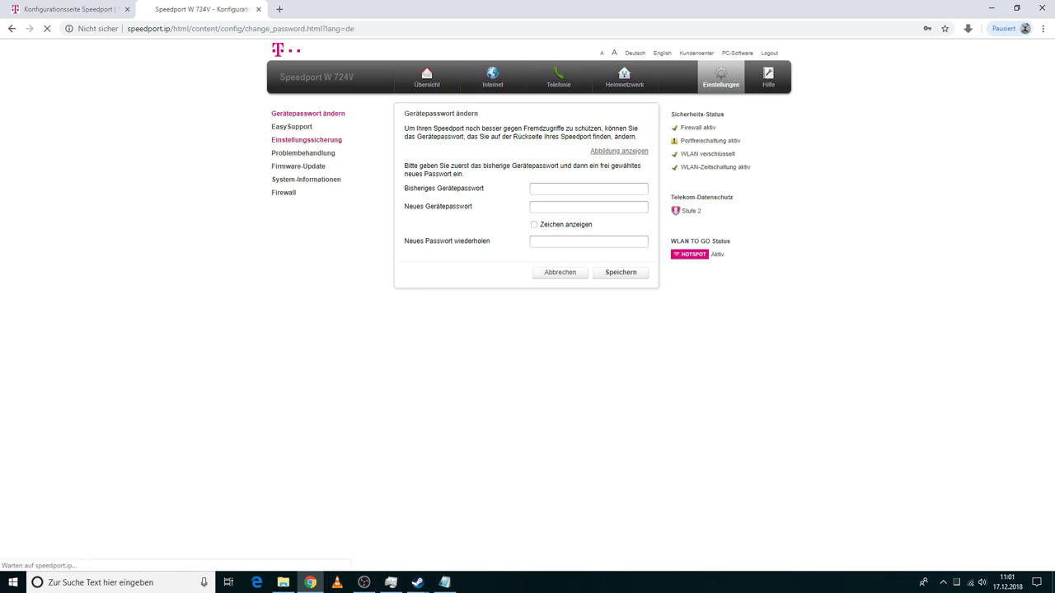
click(306, 140)
click(303, 154)
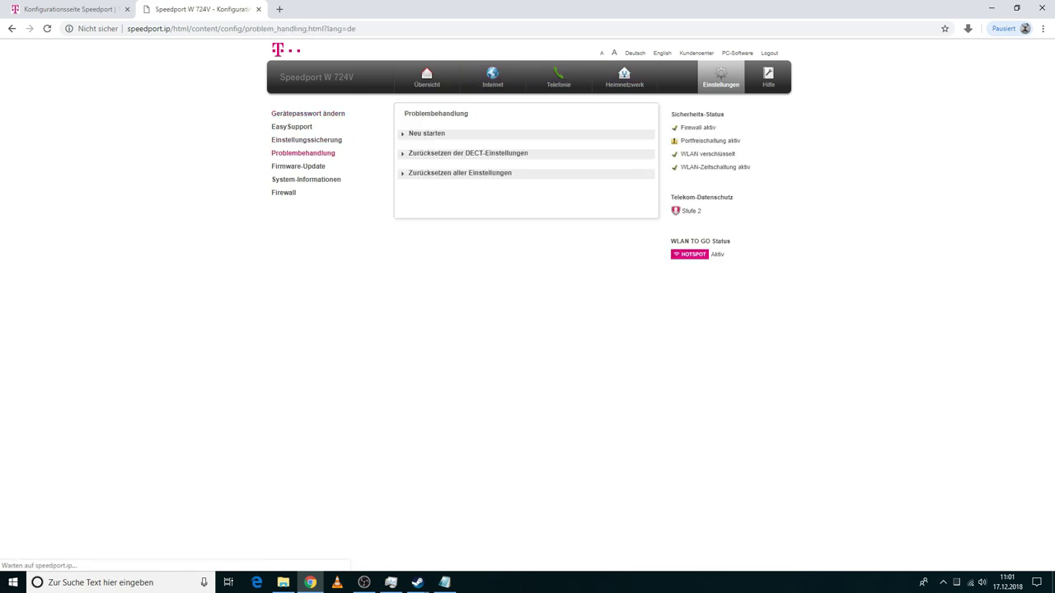
click(299, 166)
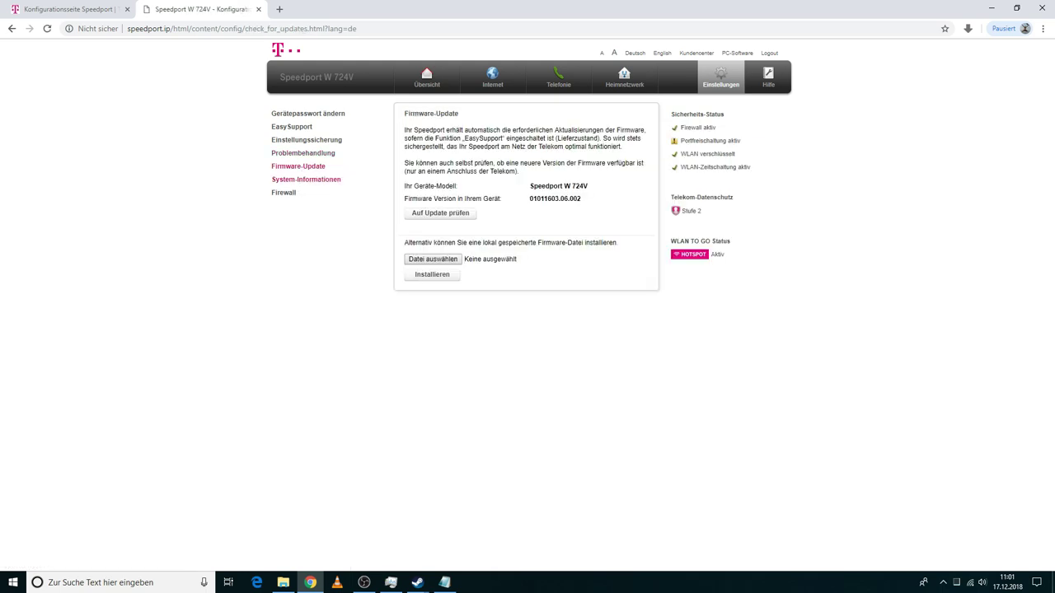
click(305, 180)
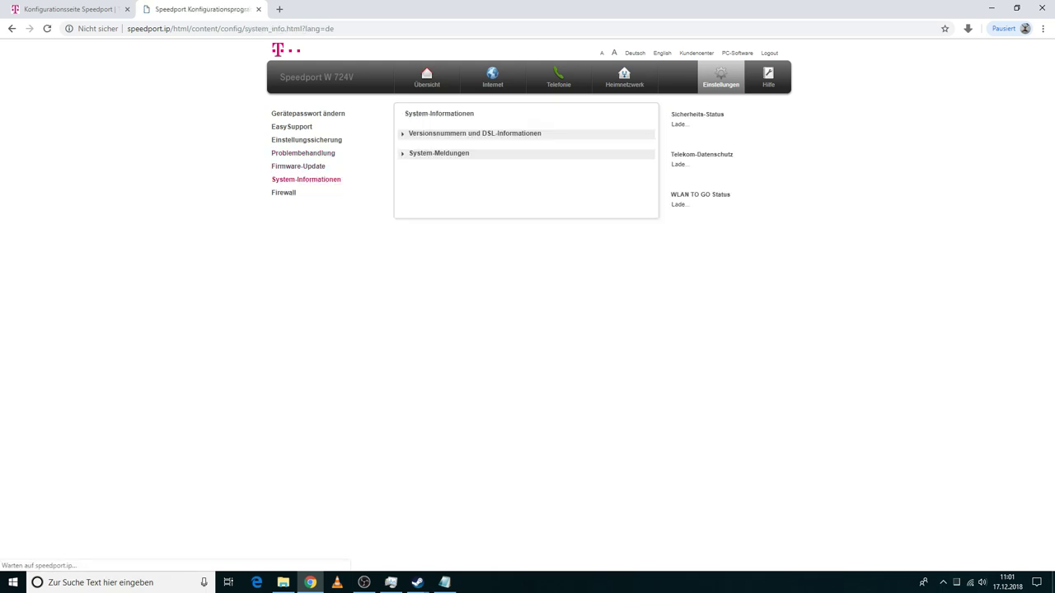
click(283, 192)
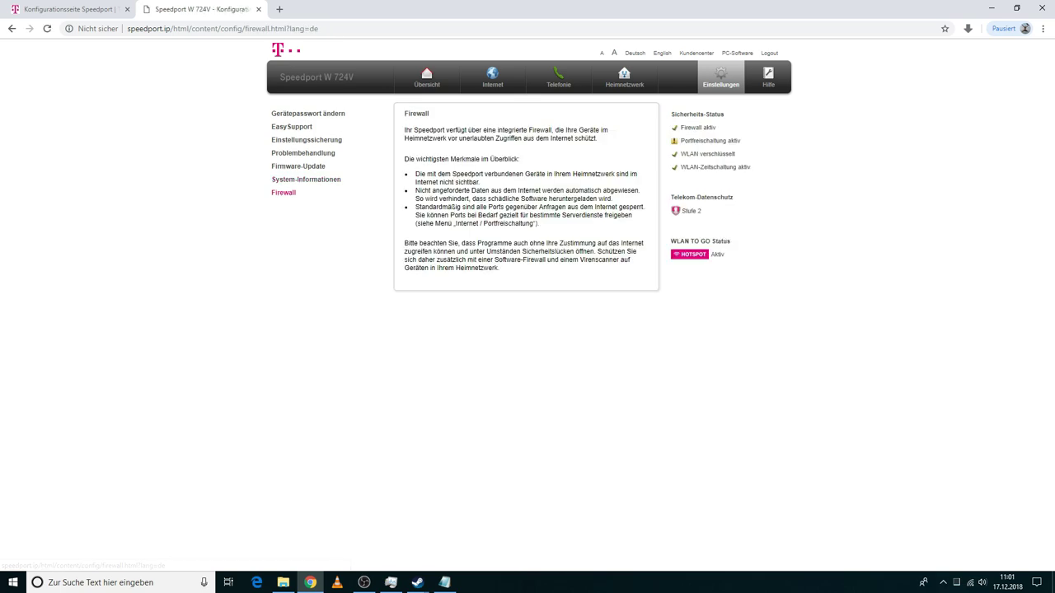
click(292, 126)
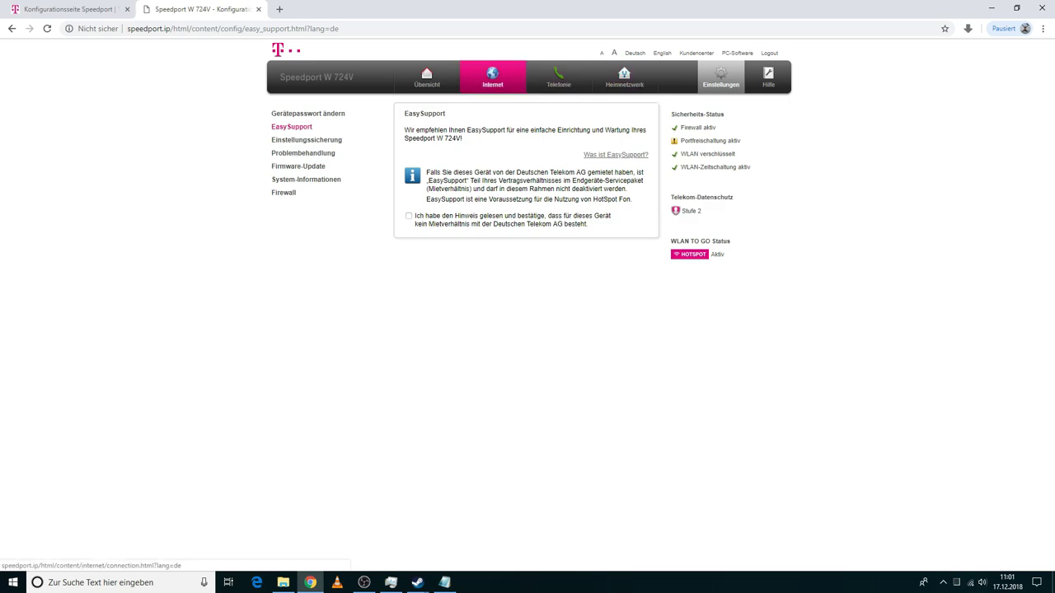
Open the router's port forwarding settings under the internet section and highlight the udpPort and tcpPort lines in the README for comparison.
click(492, 79)
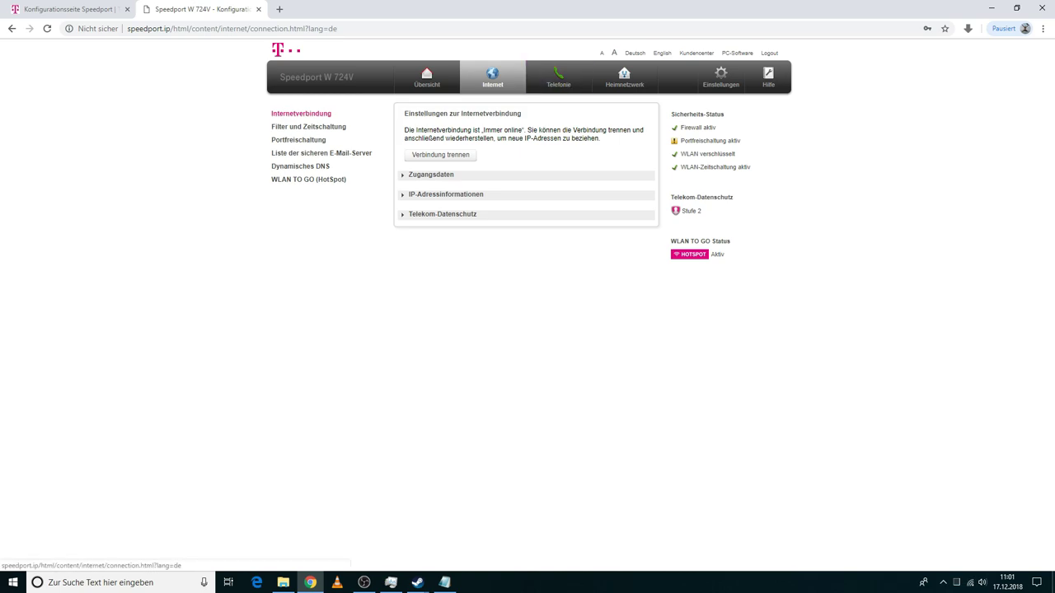
click(299, 139)
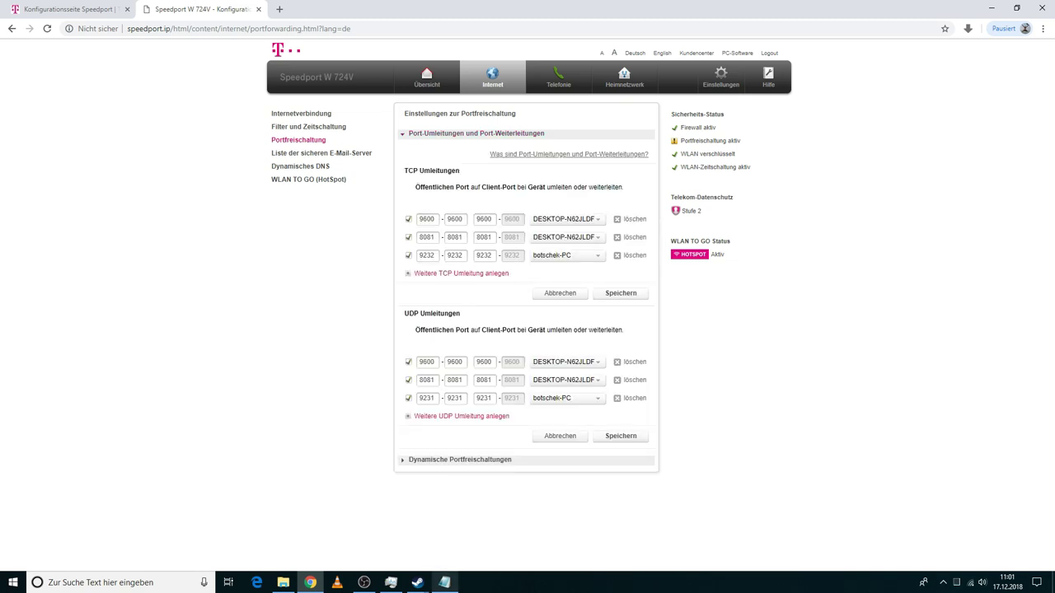
click(444, 583)
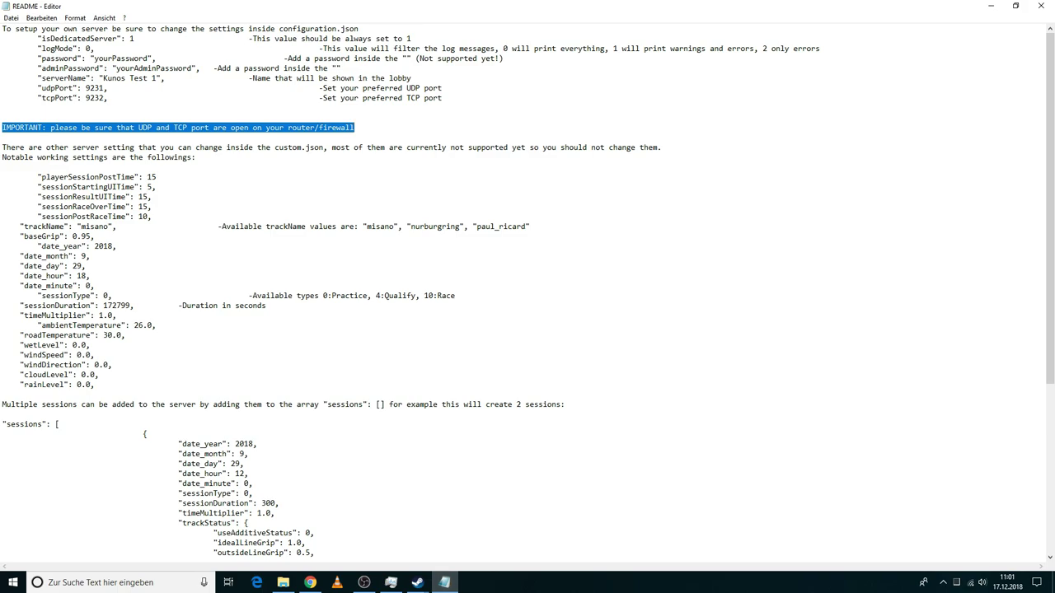
drag(41, 87, 109, 97)
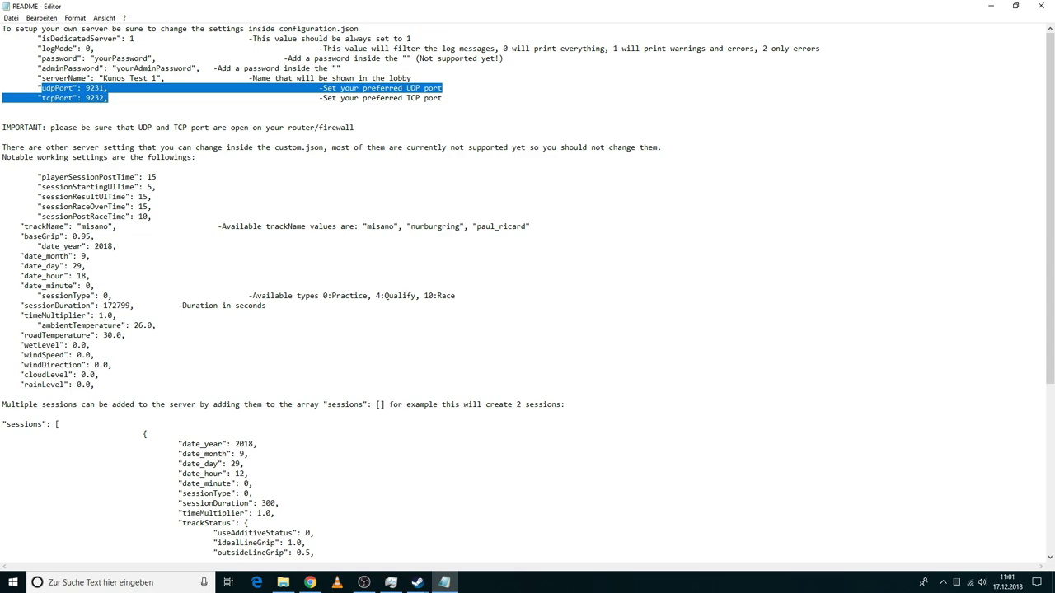
click(310, 583)
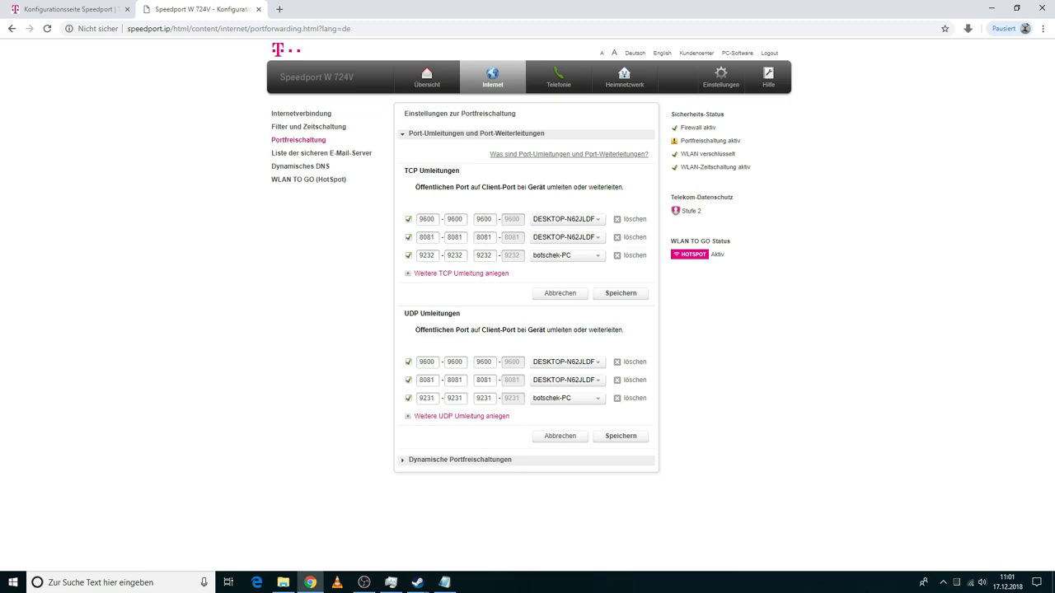
Highlight only the tcpPort line in the README and return to the router's port forwarding page.
click(444, 583)
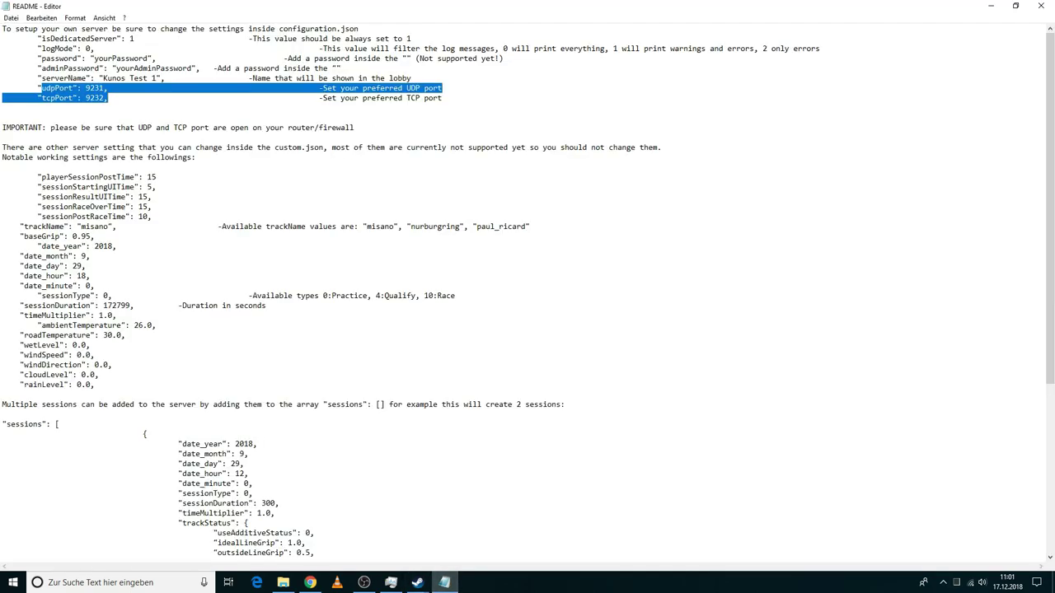
drag(38, 98, 108, 98)
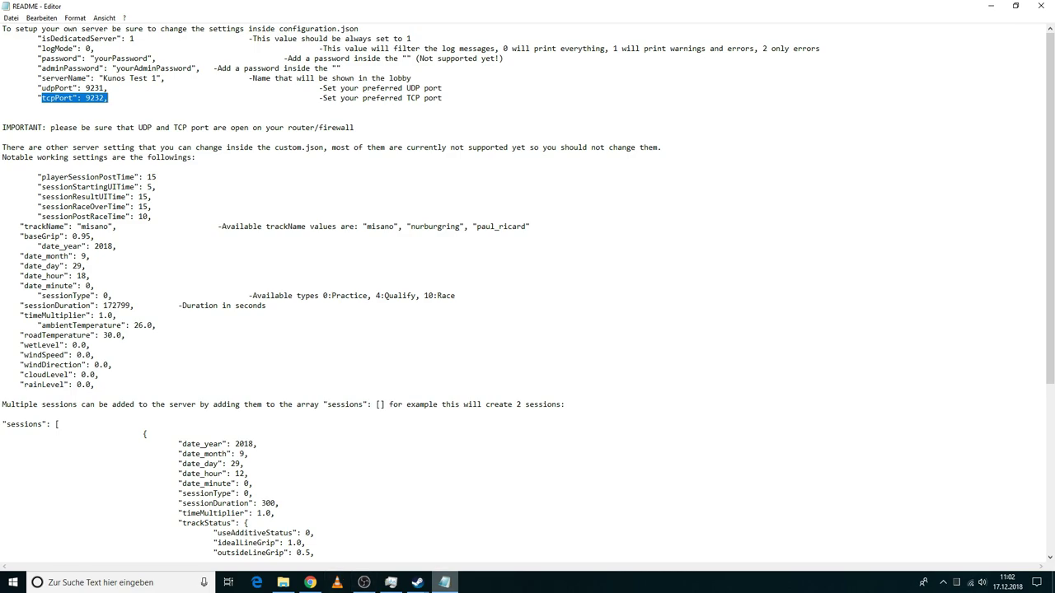
click(310, 582)
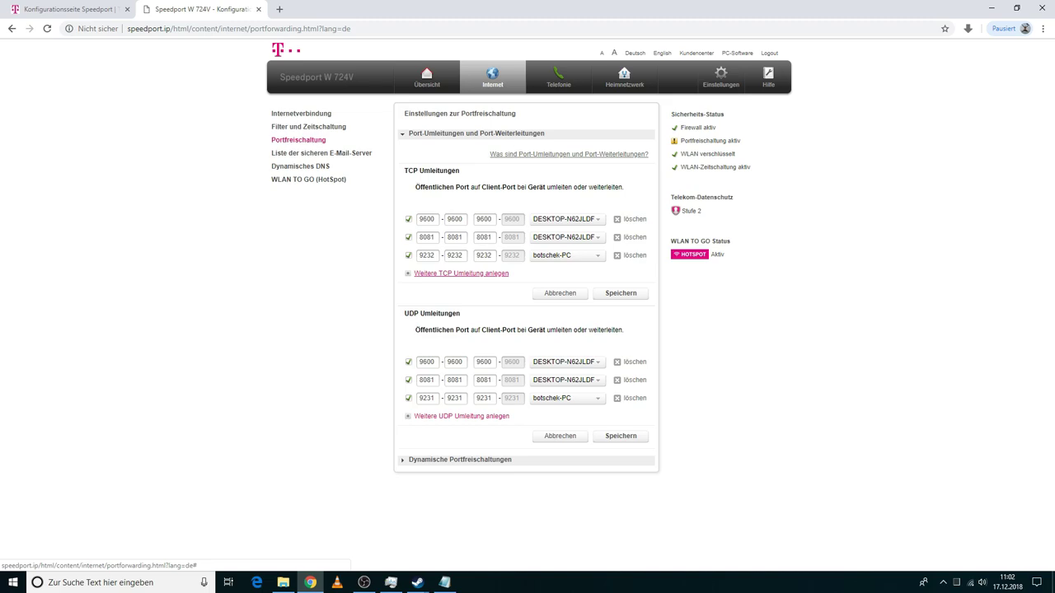
Add another TCP forwarding entry with 9232 as the public port range and the client port.
click(461, 273)
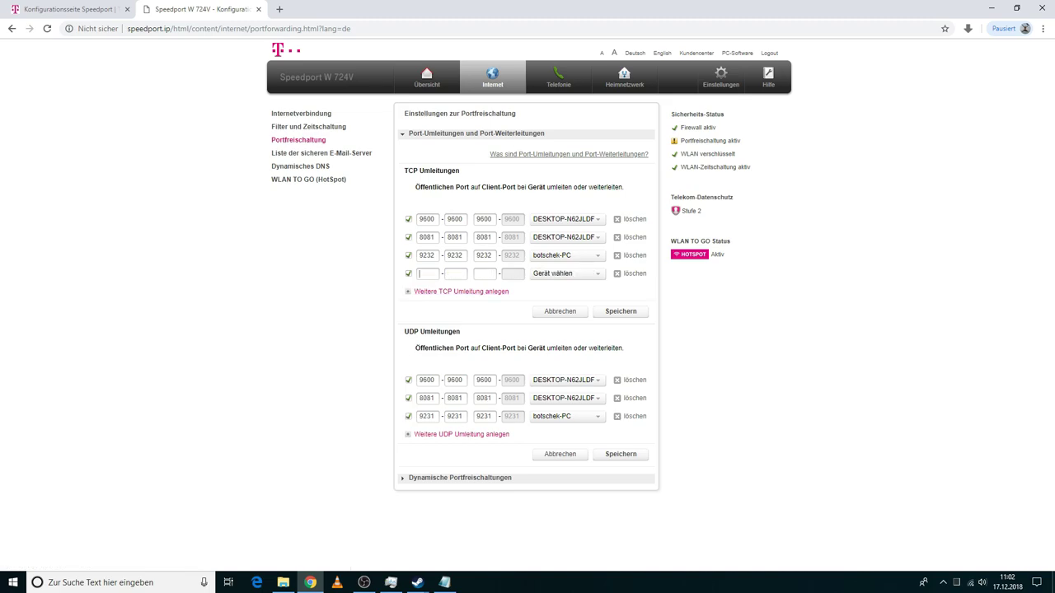
text(9232)
text(9232)
key(Tab)
text(93232)
key(Tab)
Try out the device selection for the new TCP forwarding entry on port 9232.
key(alt+Down)
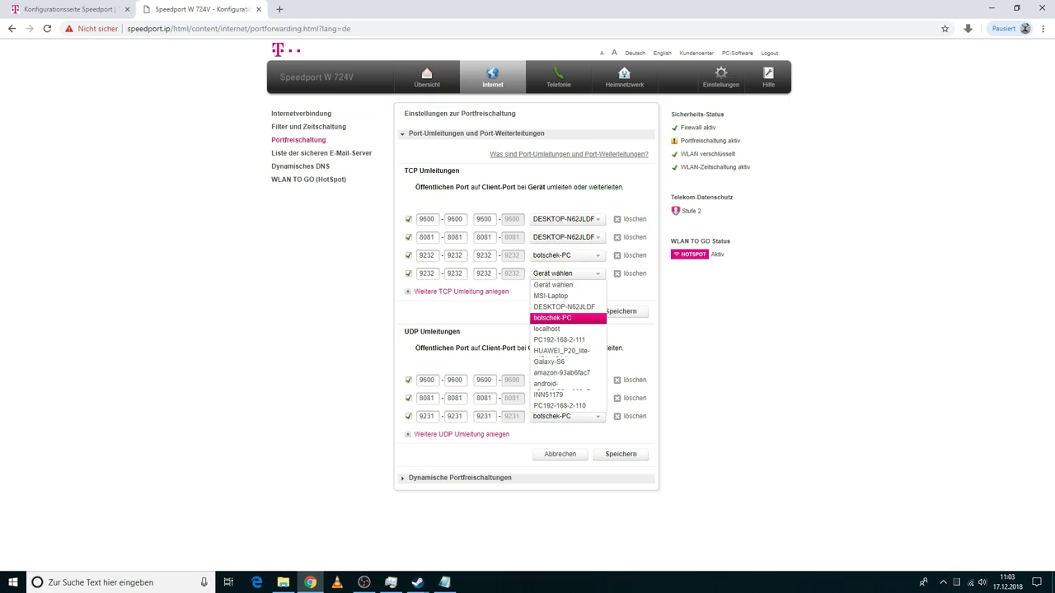
key(Up)
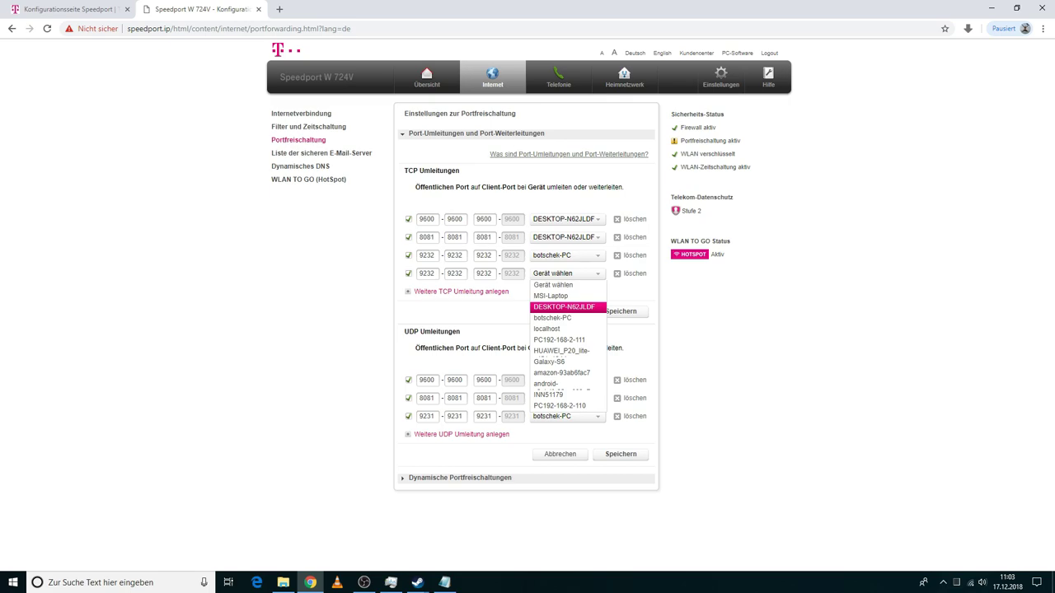
key(Up)
key(Up)
key(Return)
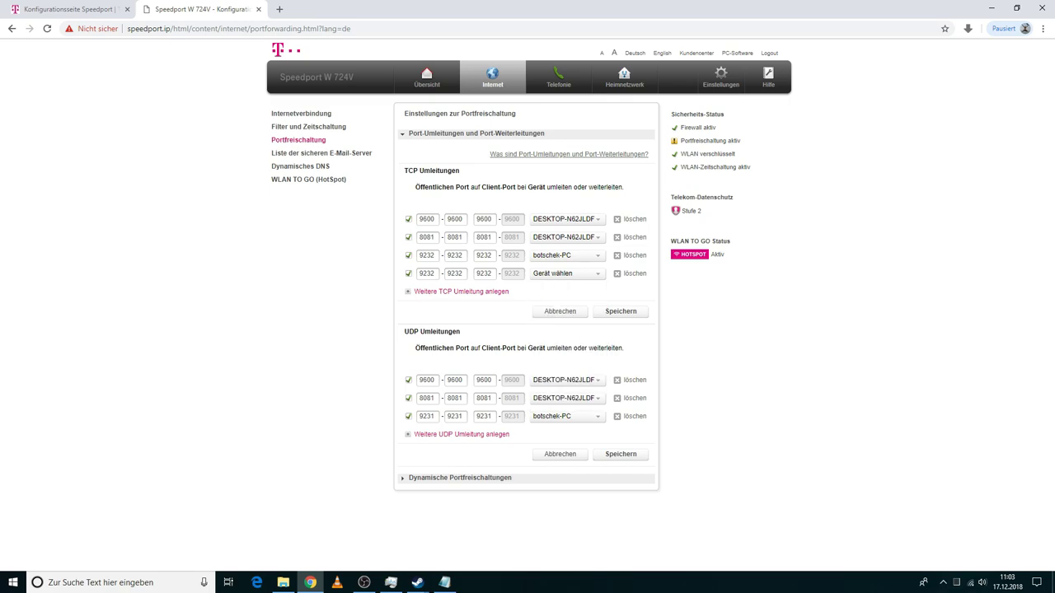
key(alt+Down)
key(Down)
key(Down)
key(Return)
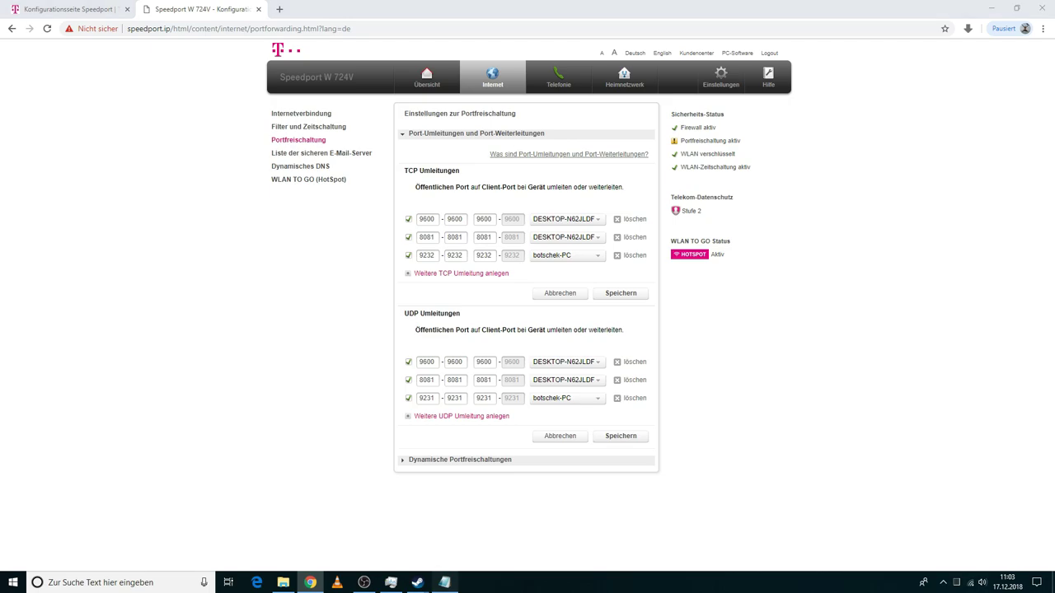
Recheck the README's port values, add and delete a blank UDP forwarding entry, and save the TCP forwarding settings.
click(445, 583)
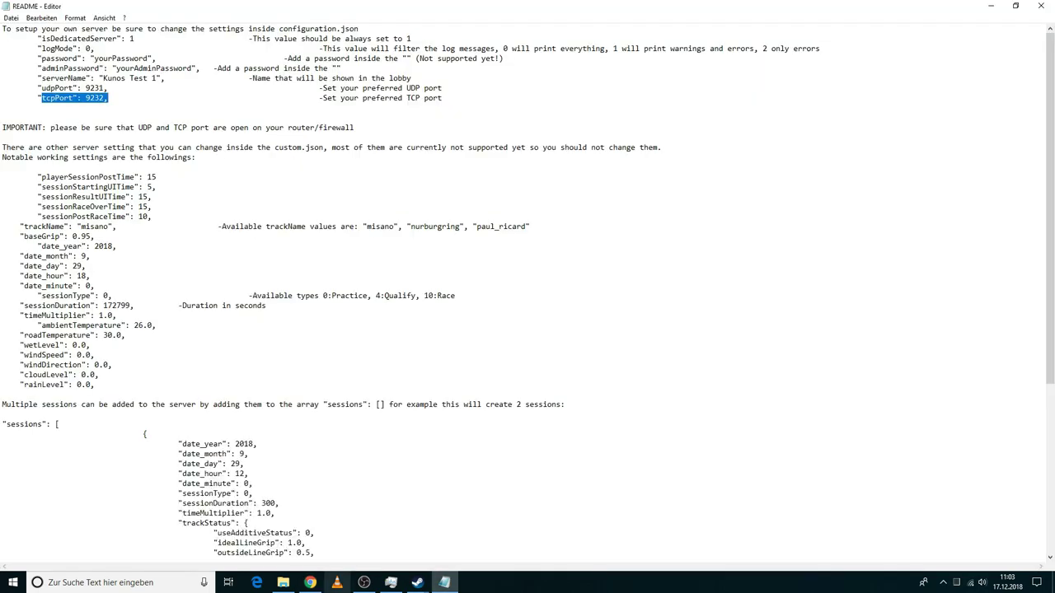
click(310, 582)
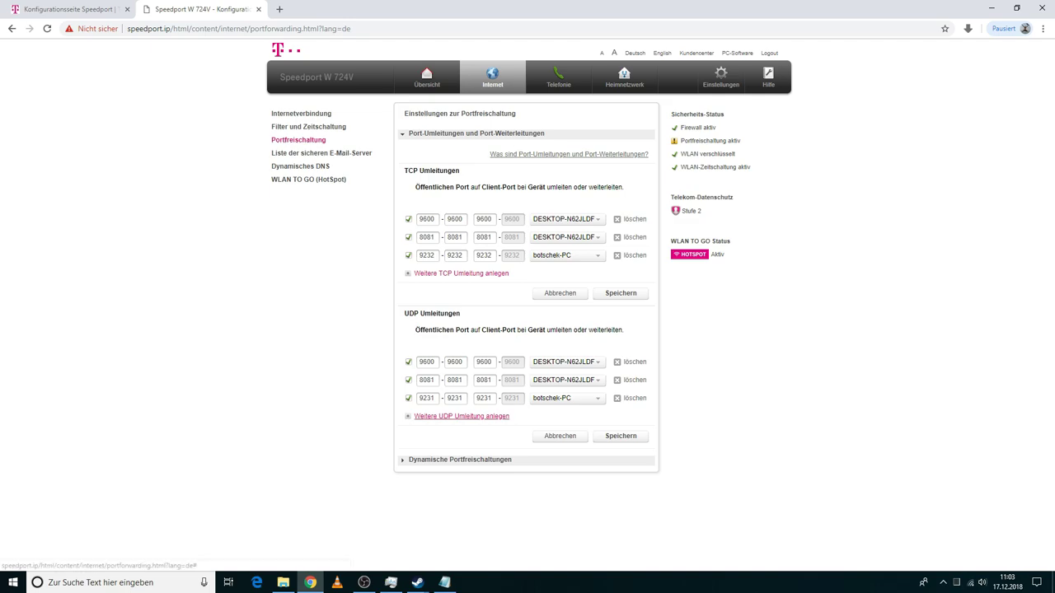
click(461, 416)
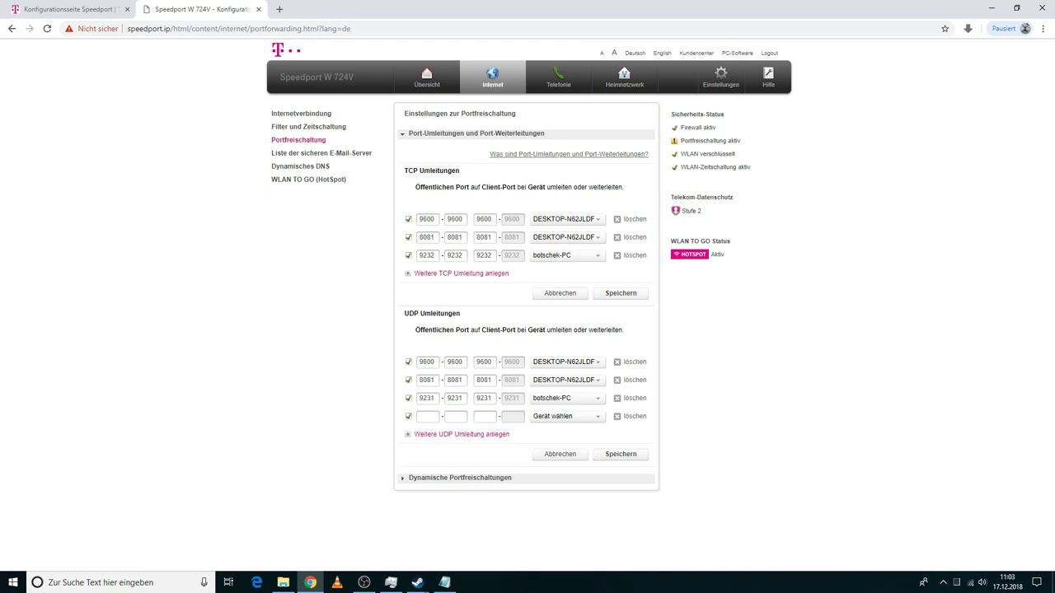
click(616, 416)
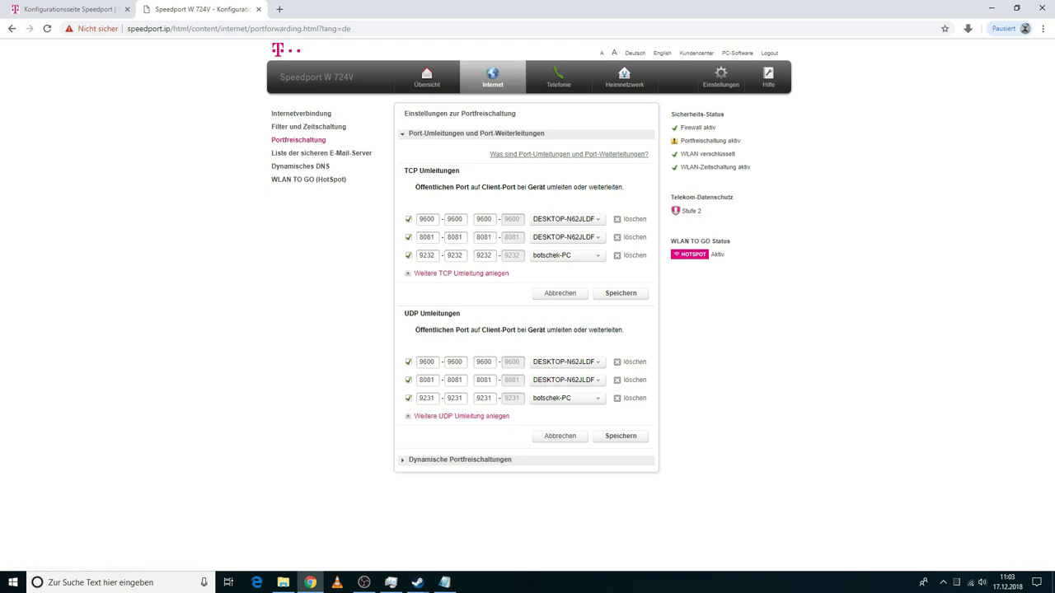
click(620, 294)
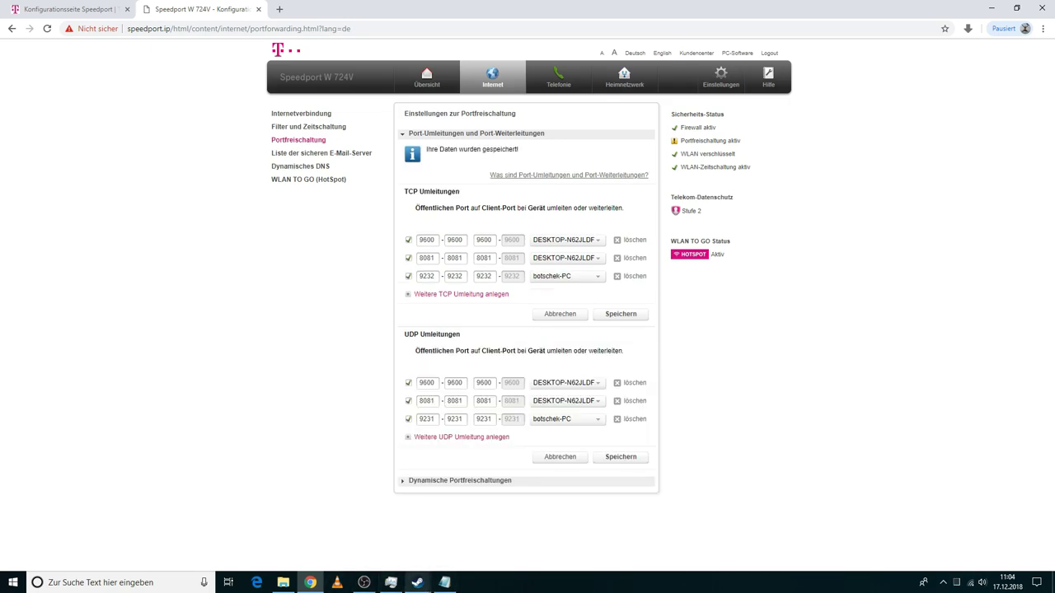
Return to the README and highlight the router/firewall wording and the note about further server settings in custom.json.
mouse_move(417, 583)
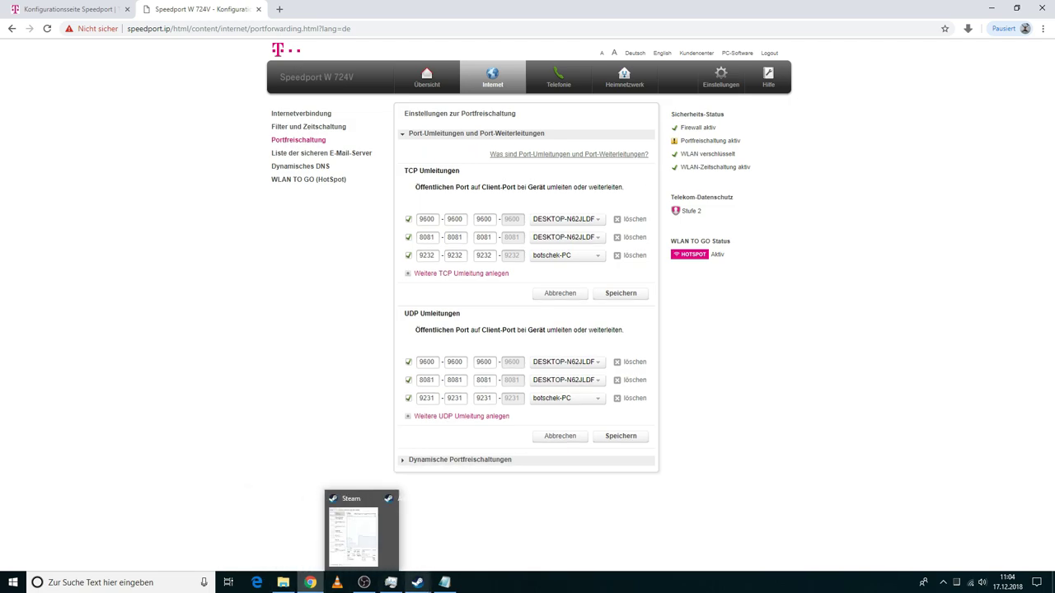
click(444, 582)
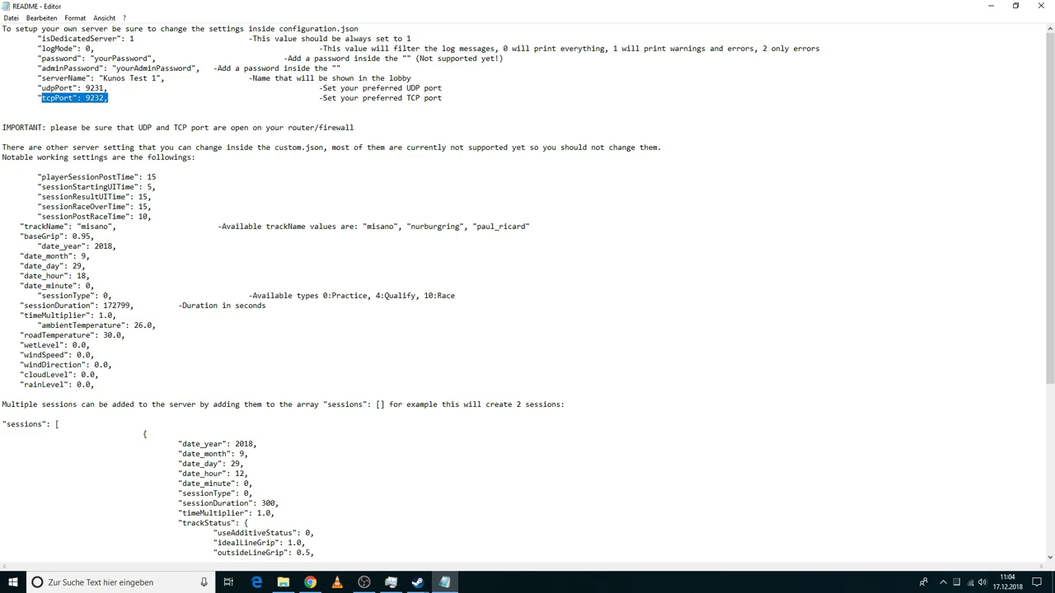
drag(288, 127, 355, 128)
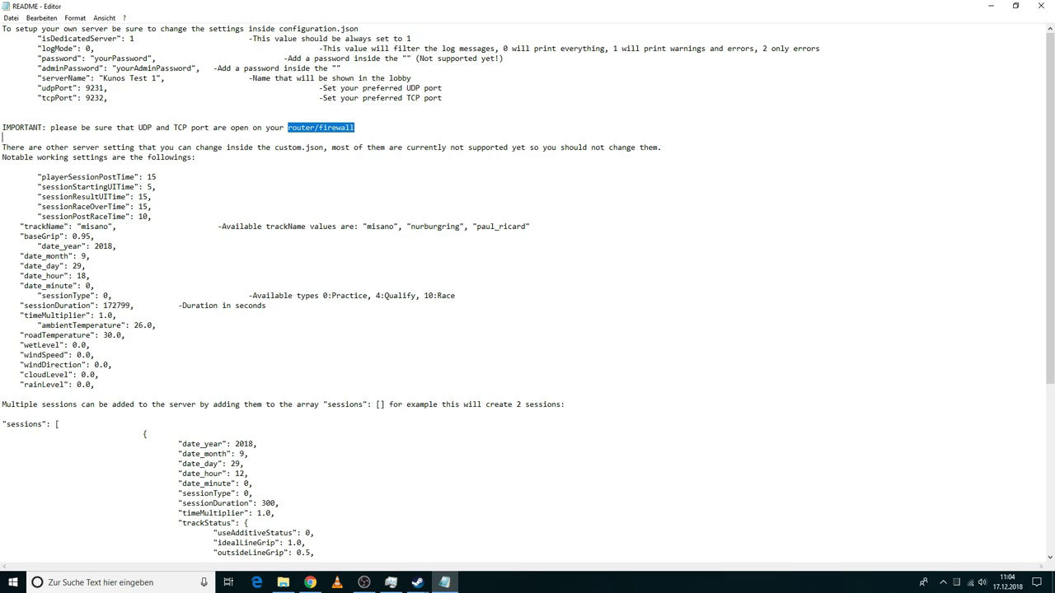
drag(2, 147, 72, 156)
click(197, 157)
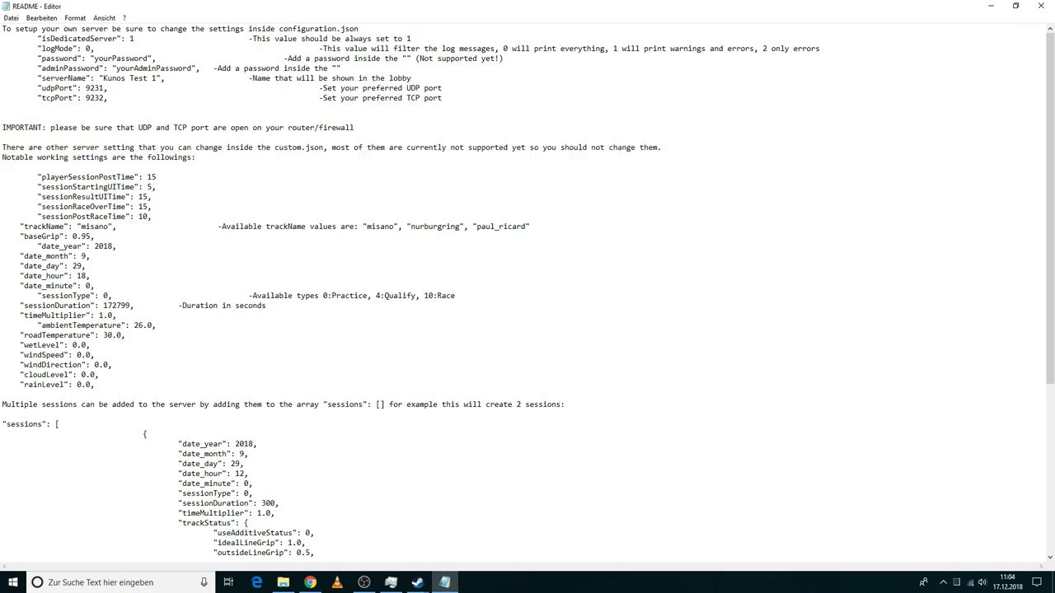
drag(275, 147, 323, 147)
Make a backup copy of the custom JSON file in the server's cfg folder.
click(282, 583)
click(190, 89)
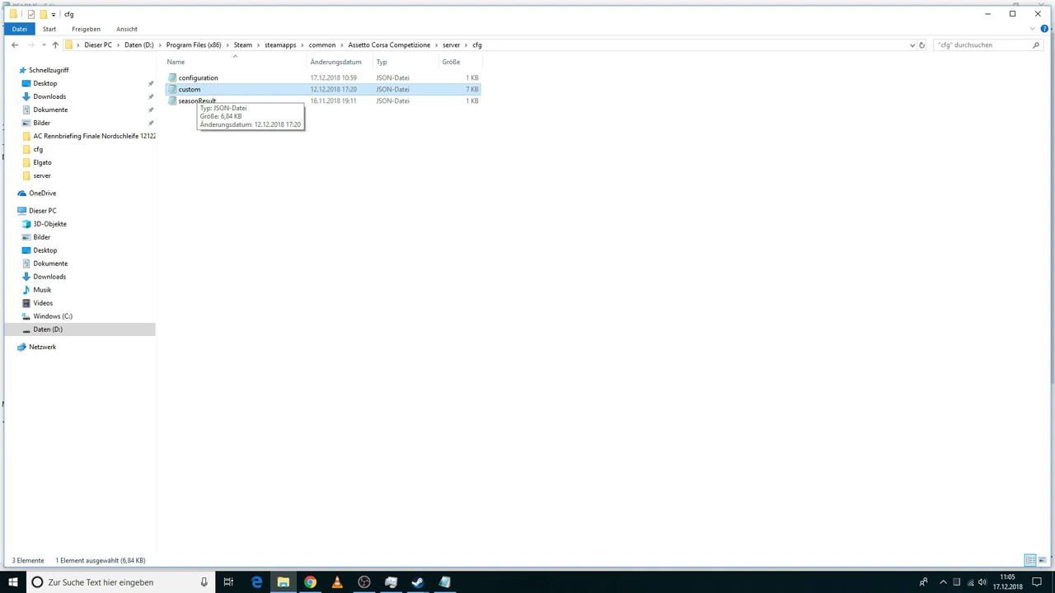
right_click(198, 93)
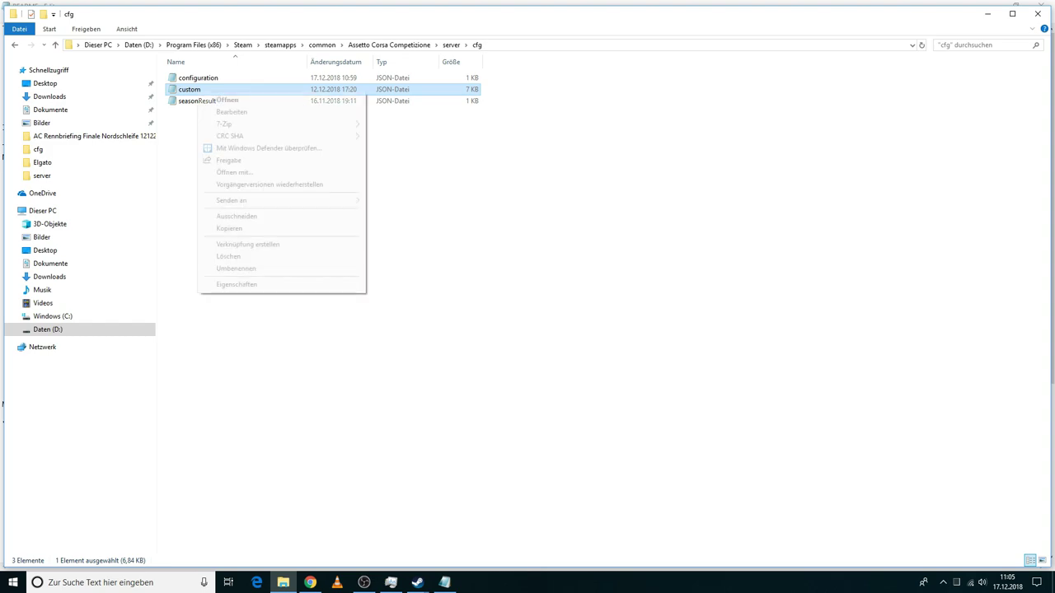
click(229, 228)
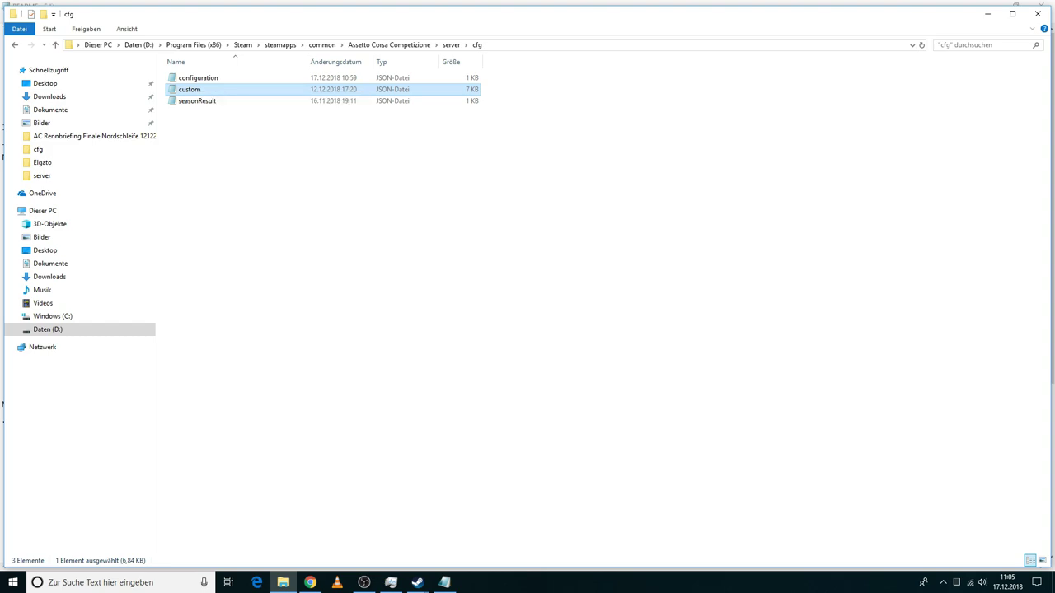
right_click(203, 141)
click(233, 218)
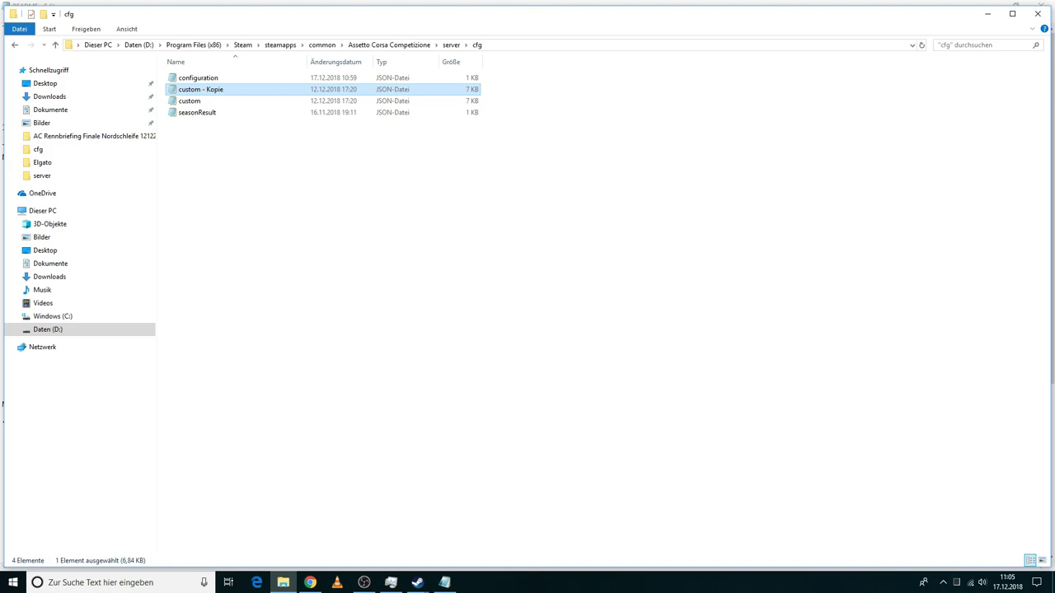
Open the original custom JSON file from the cfg folder in the text editor and maximize its window.
double_click(189, 101)
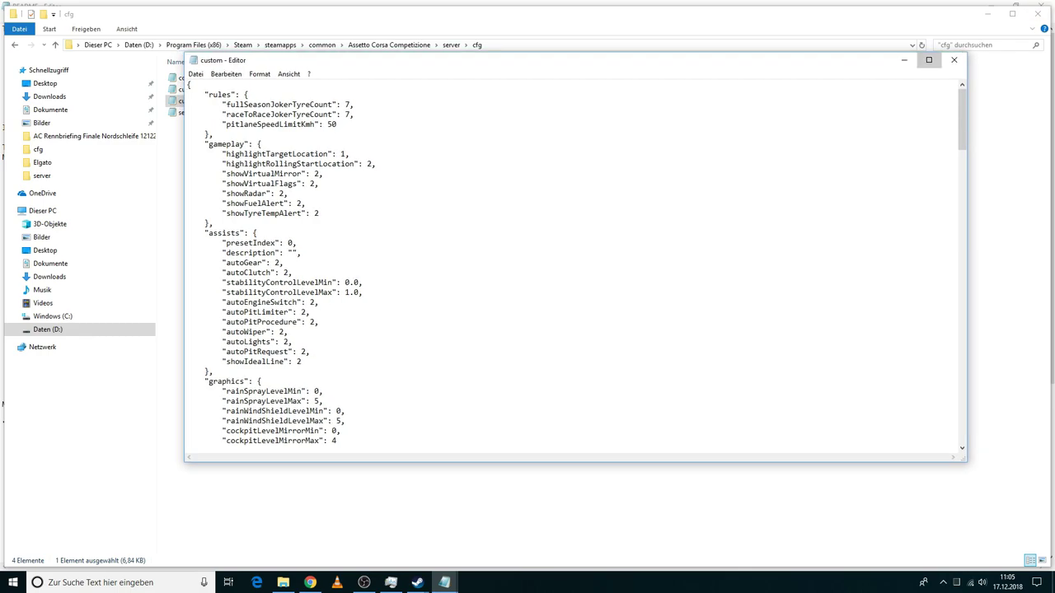
key(super+Up)
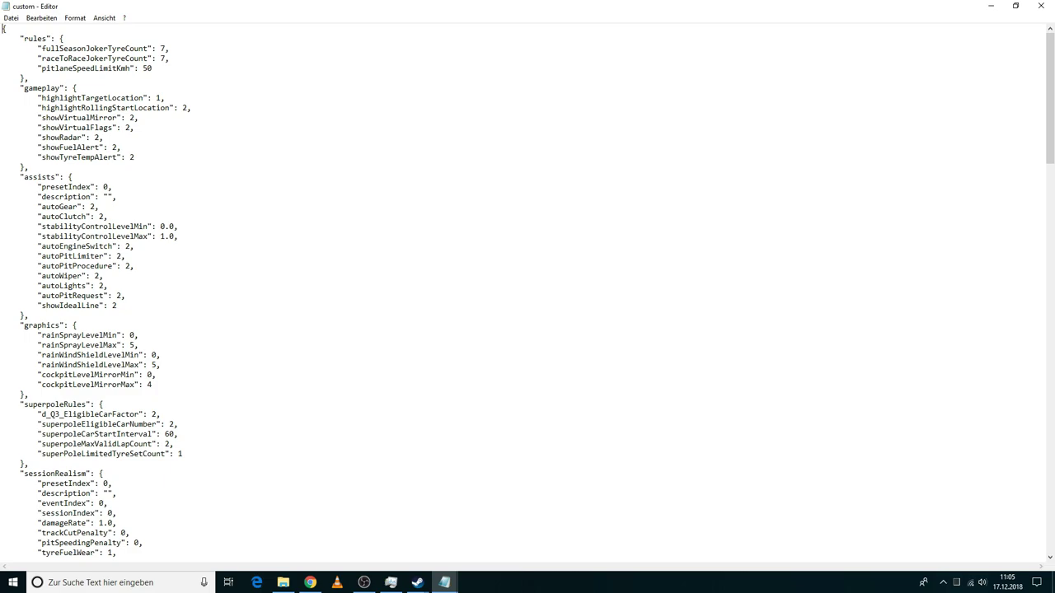
Set stabilityControlLevelMax in the assists section of the custom file to 0.0.
drag(40, 236, 155, 236)
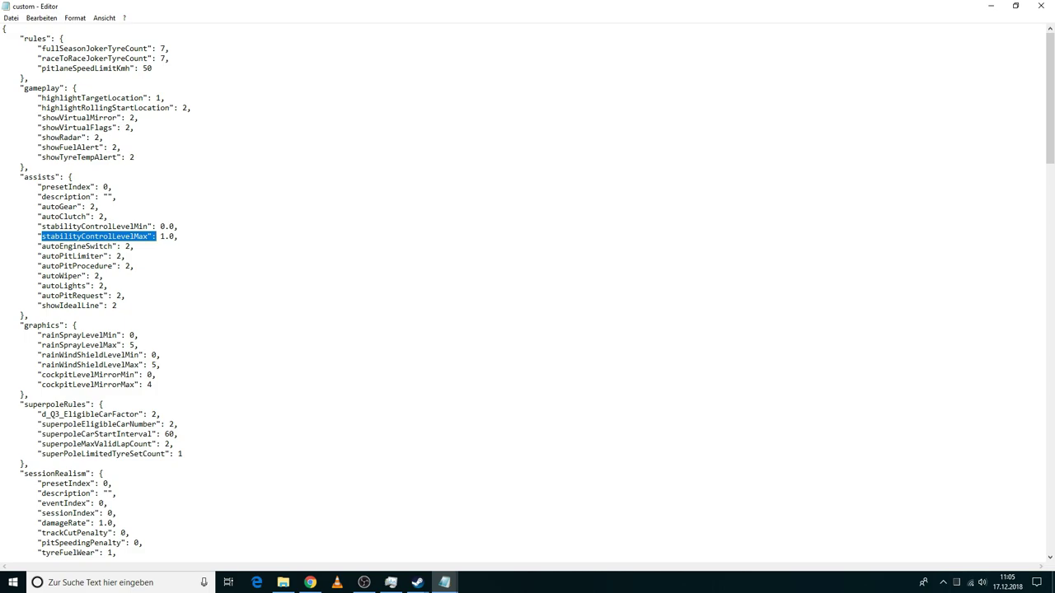
click(162, 236)
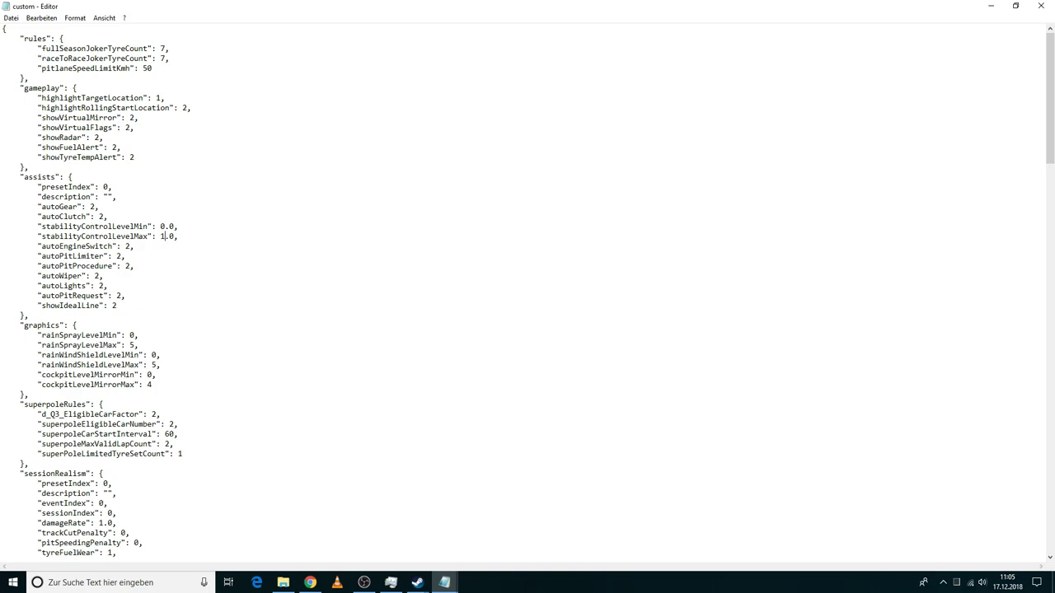
key(BackSpace)
text(0)
Look through the custom file down to its events section, and highlight the README's trackName line listing the available tracks.
scroll(527, 296, down, 4)
scroll(527, 296, down, 7)
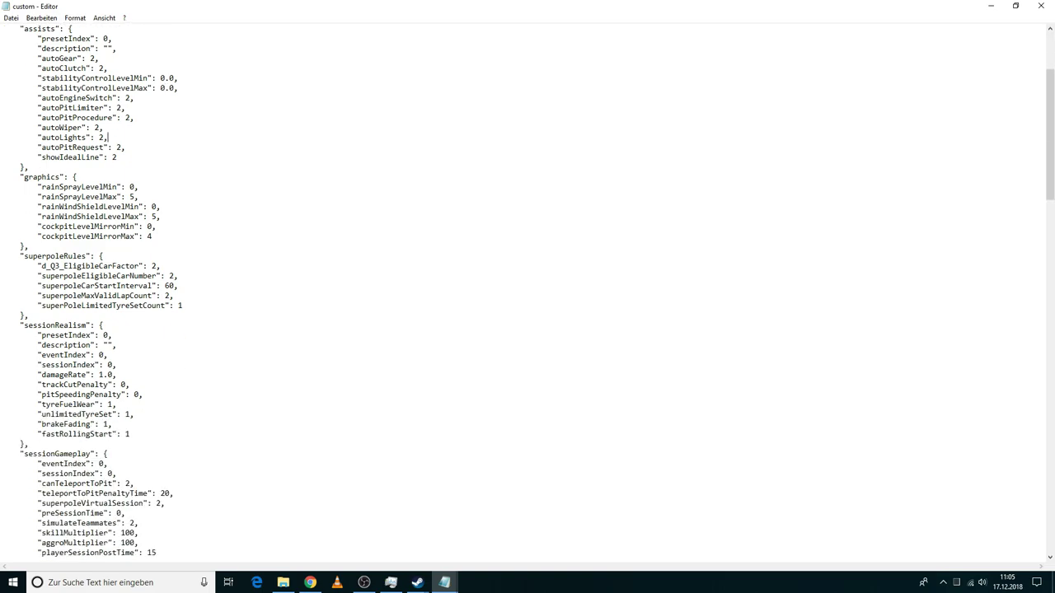
scroll(528, 297, down, 9)
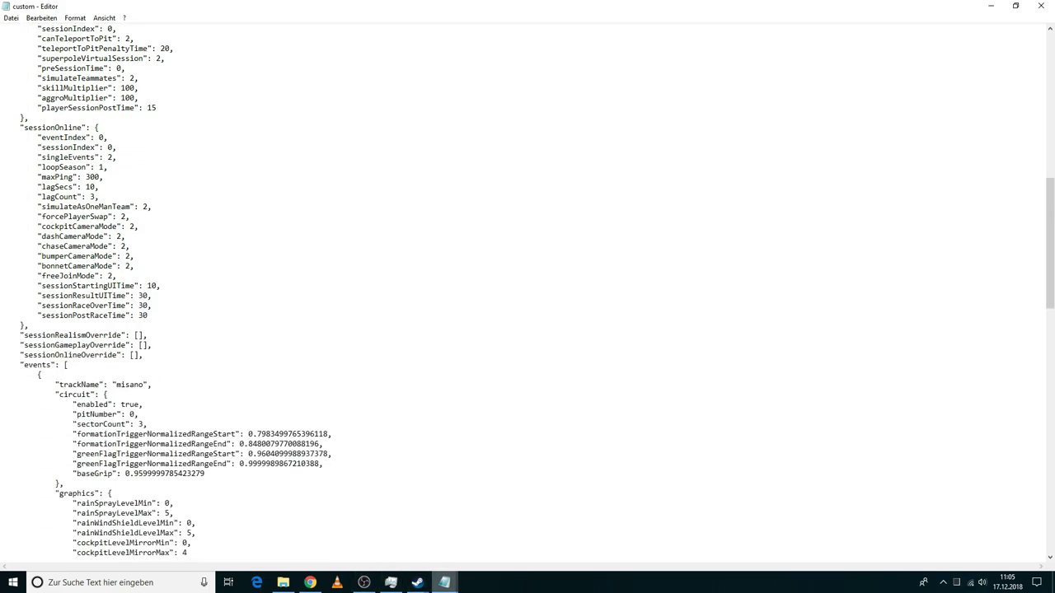
click(444, 583)
click(384, 535)
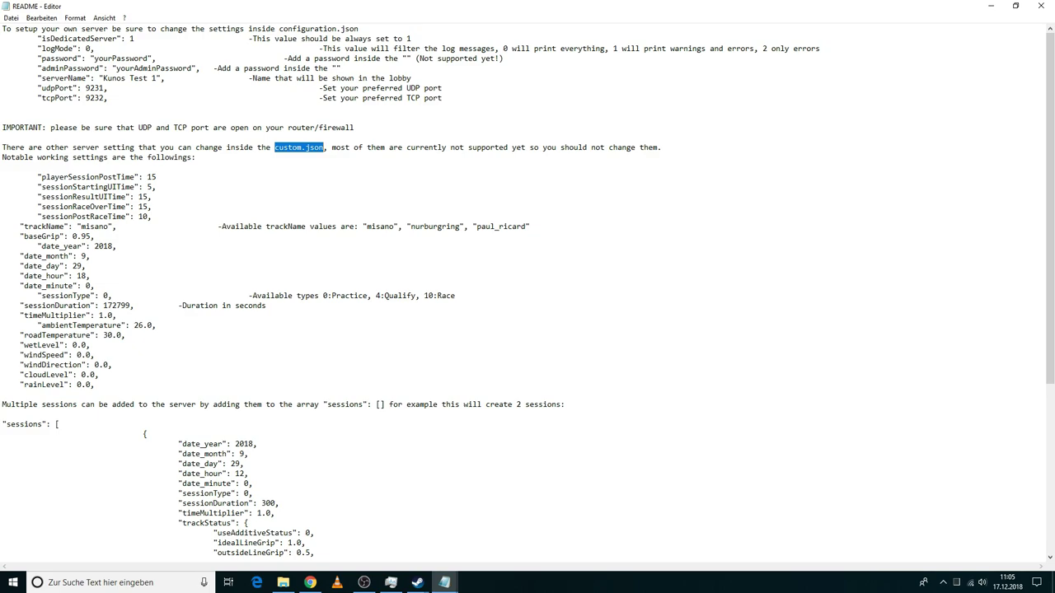
drag(28, 226, 96, 236)
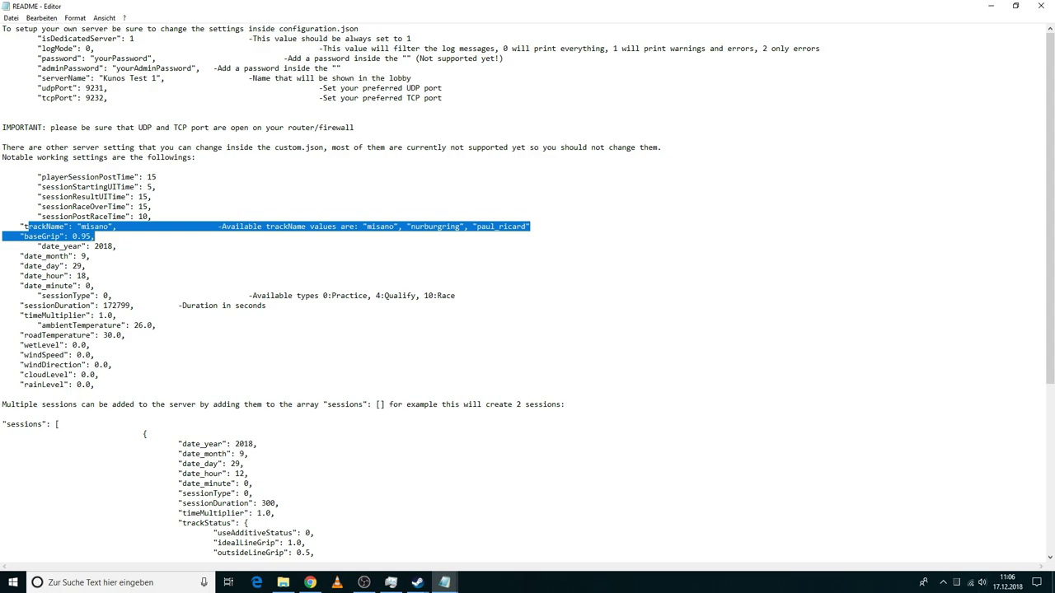
key(shift+Home)
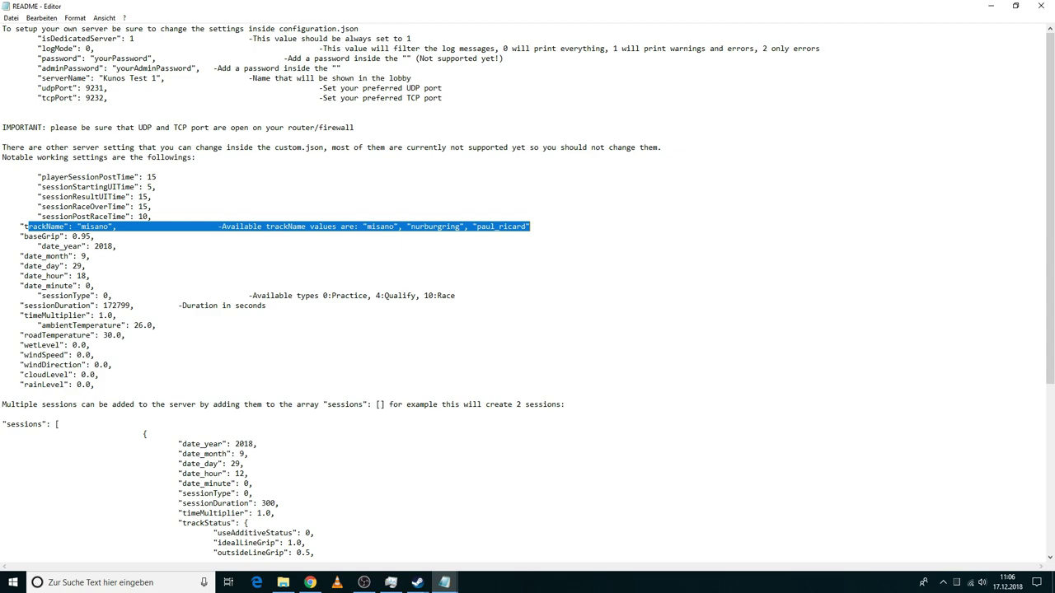
click(531, 226)
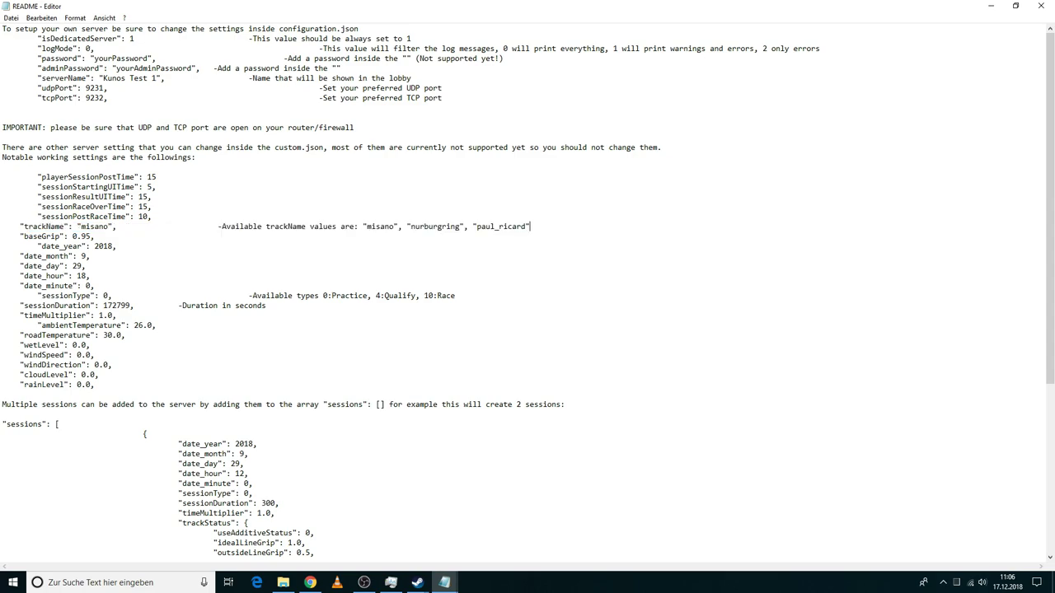
Copy the term trackName from the README and search the custom file for it.
drag(23, 227, 65, 227)
right_click(56, 224)
click(91, 257)
mouse_move(444, 582)
click(502, 535)
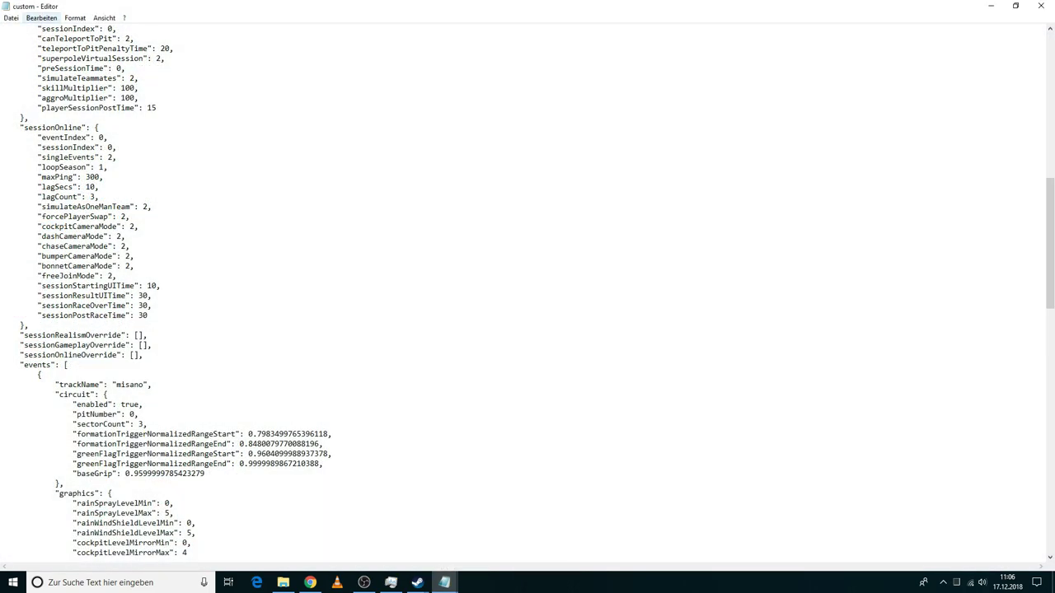
click(41, 17)
key(Return)
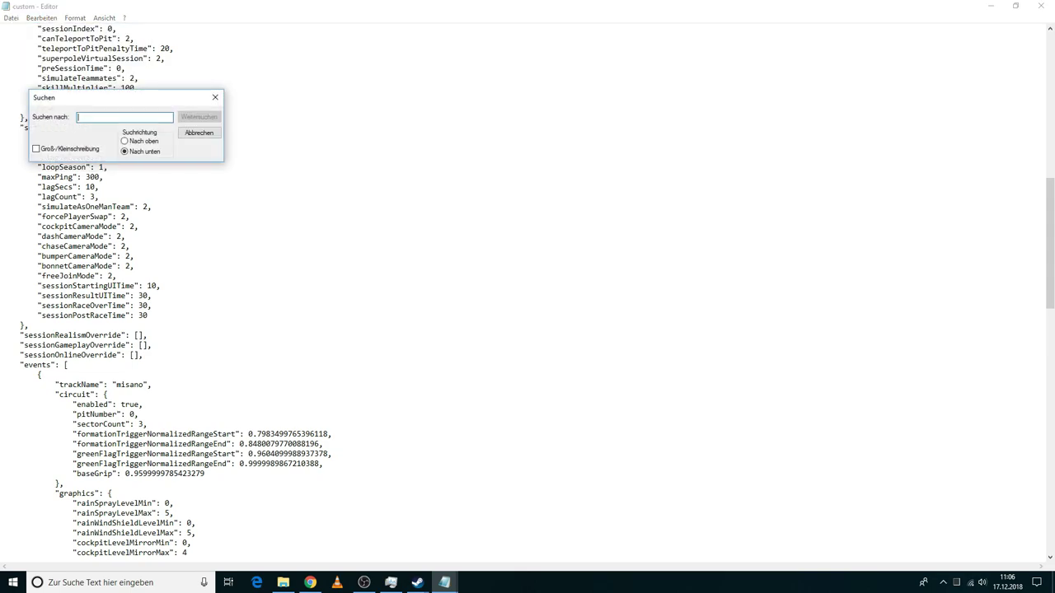
right_click(102, 116)
click(136, 163)
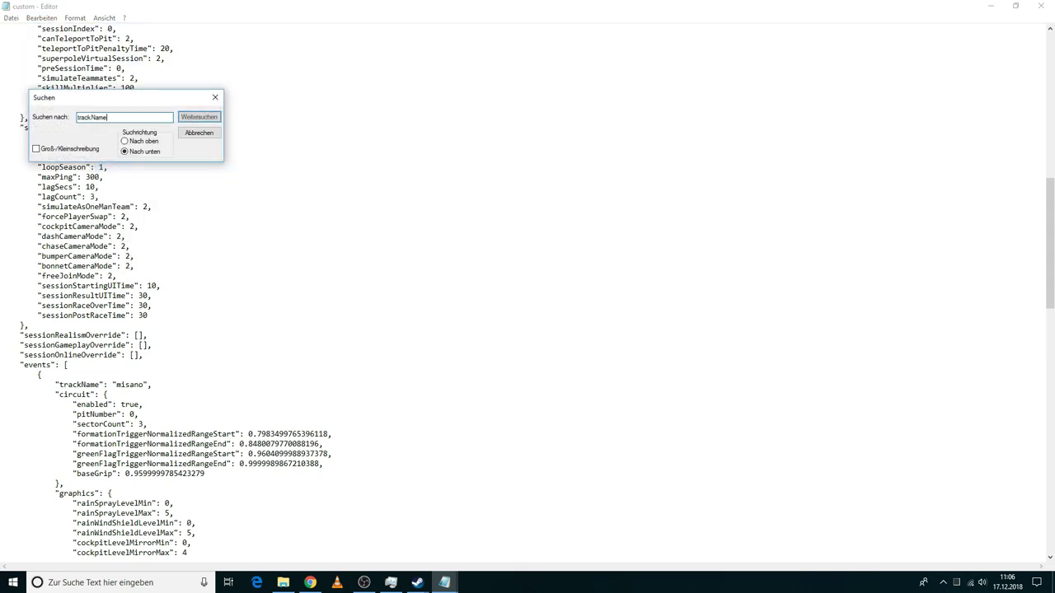
key(Return)
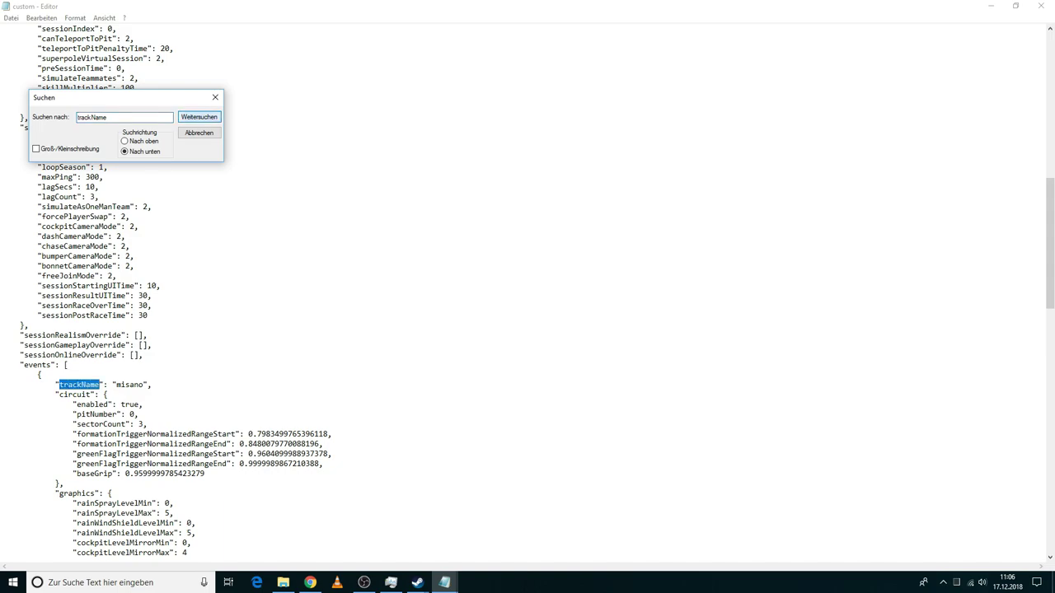
key(Escape)
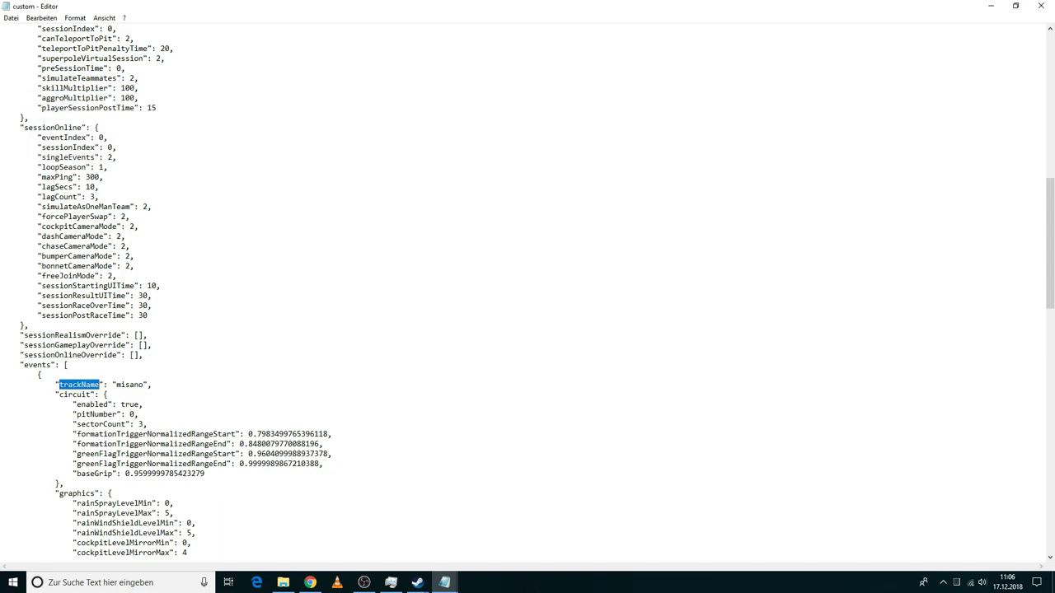
Replace the trackName value in the events section with "hungaroring".
click(117, 385)
drag(116, 384, 145, 385)
text(hungaron)
text(ing)
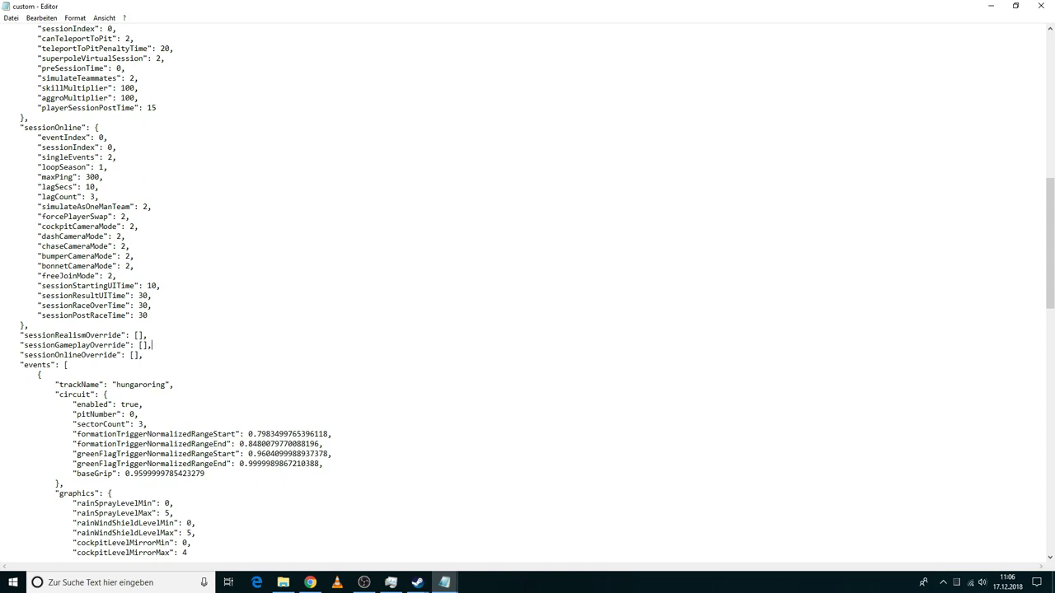
Highlight the available session types in the README and the first session's sessionType line in the custom file.
mouse_move(444, 583)
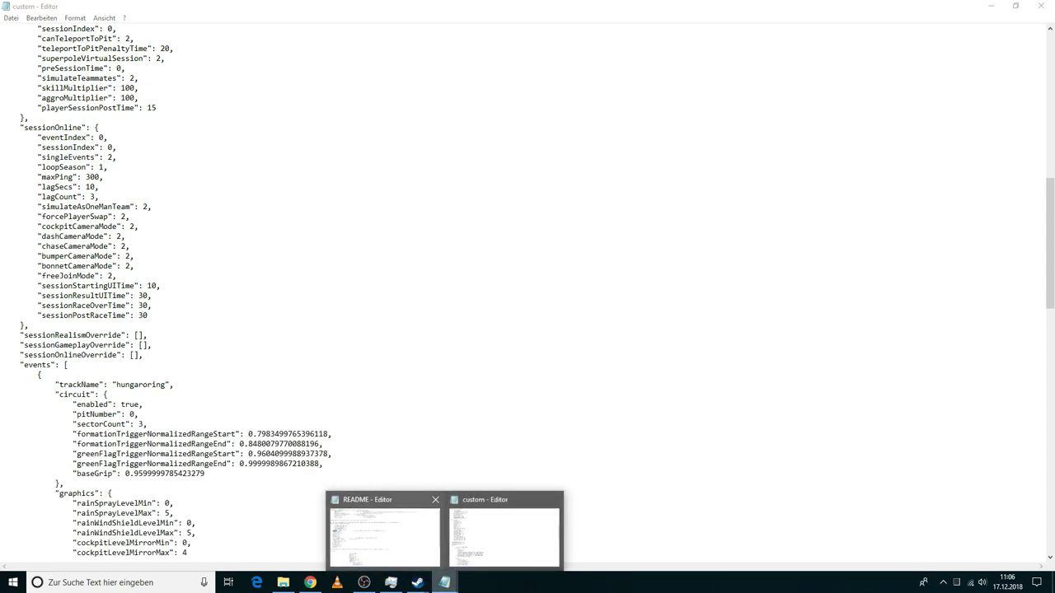
click(386, 534)
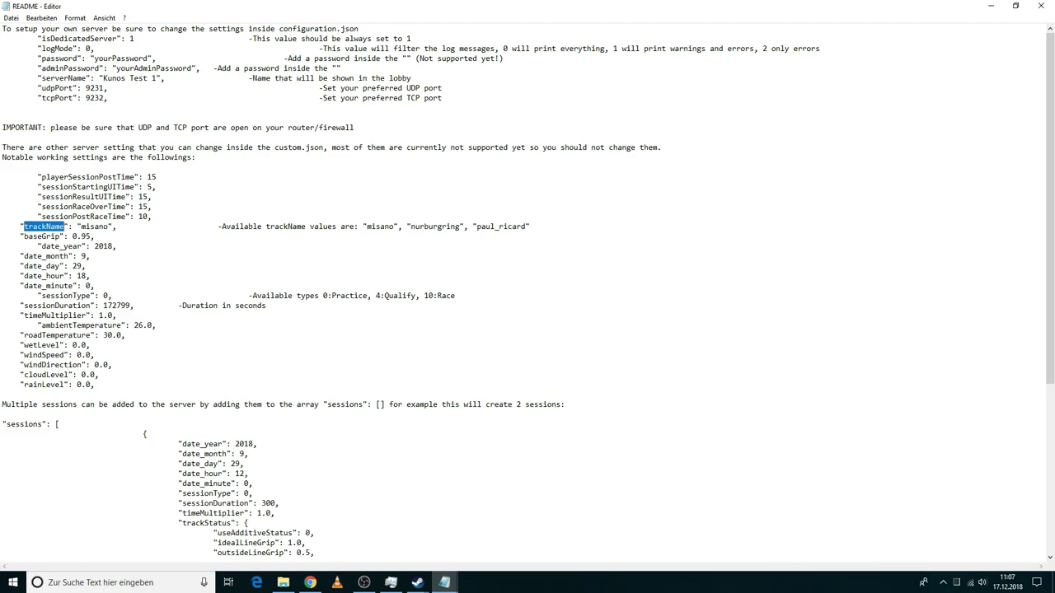
drag(252, 295, 455, 295)
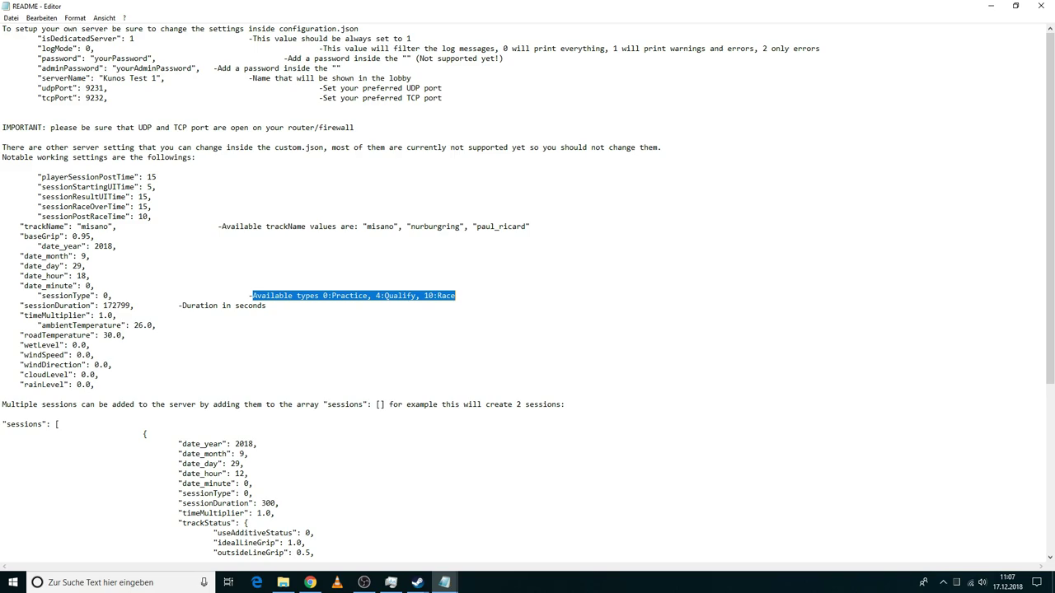
mouse_move(444, 583)
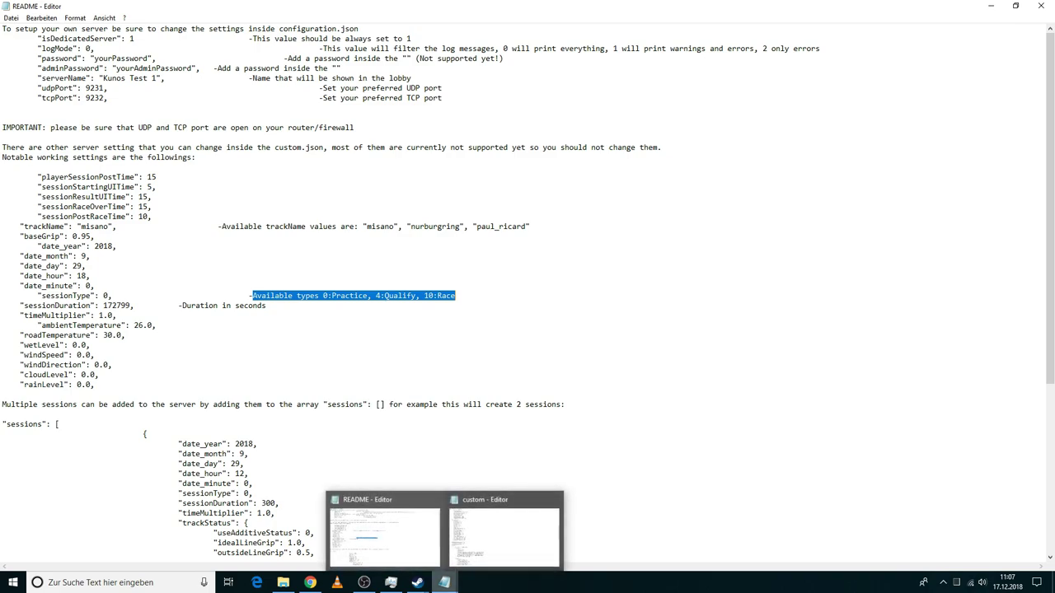
click(504, 531)
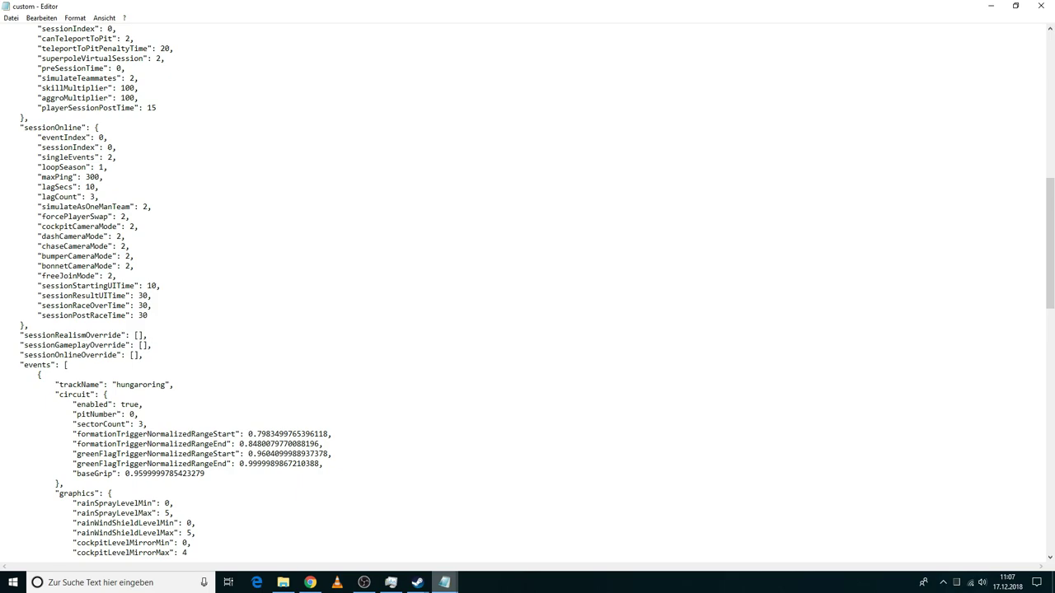
scroll(528, 288, down, 4)
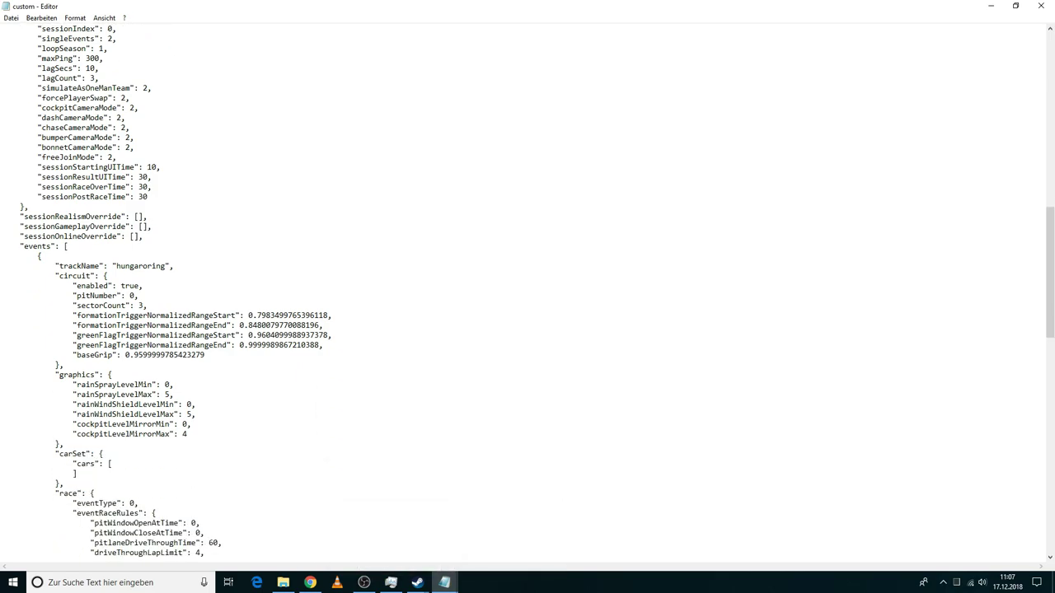
scroll(527, 289, down, 8)
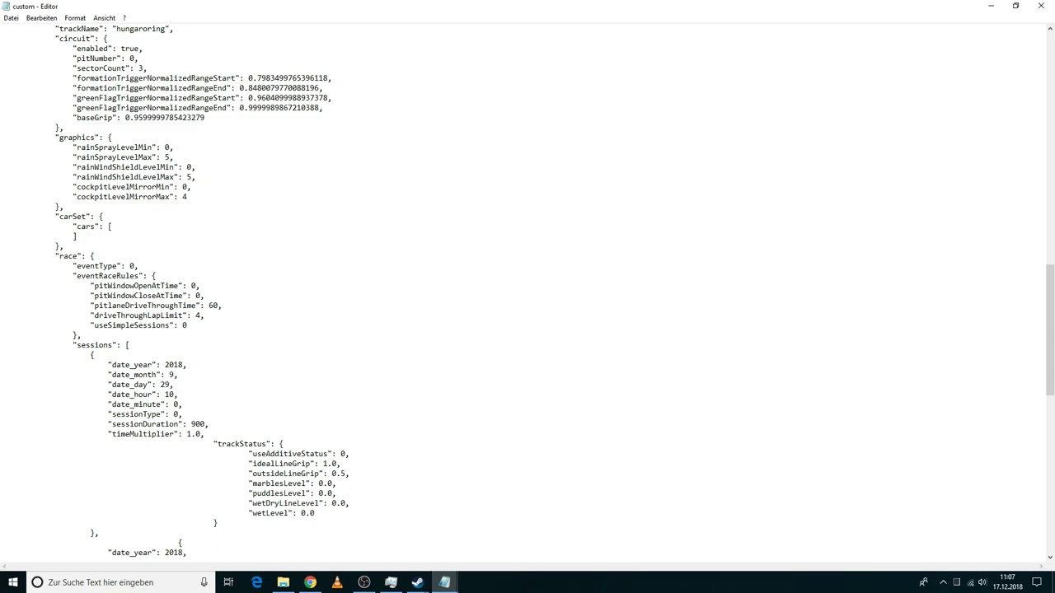
drag(112, 414, 182, 413)
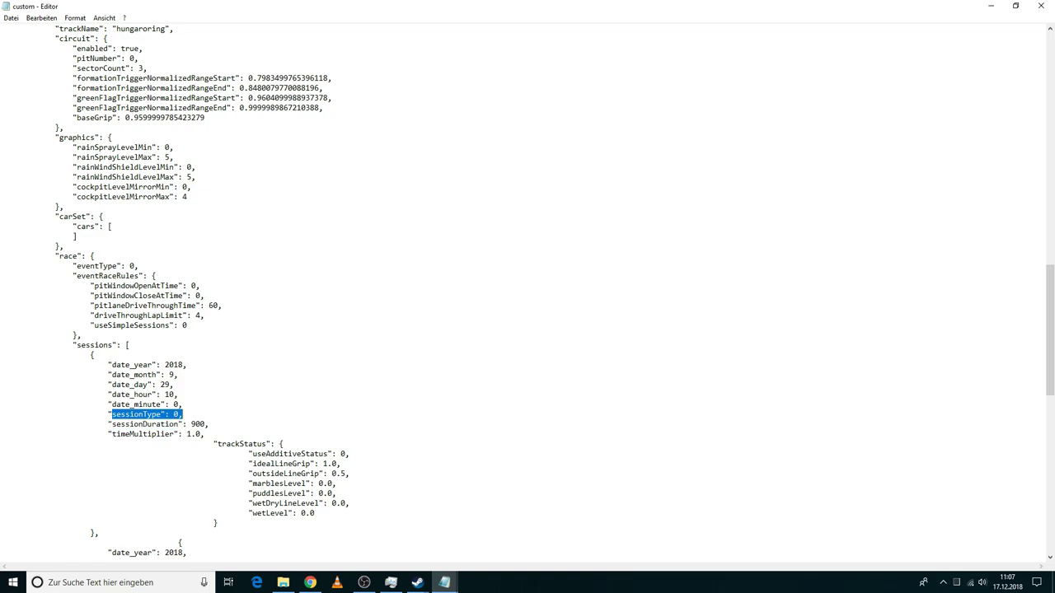
Copy the term sessionType from the README and return to the custom file.
click(444, 583)
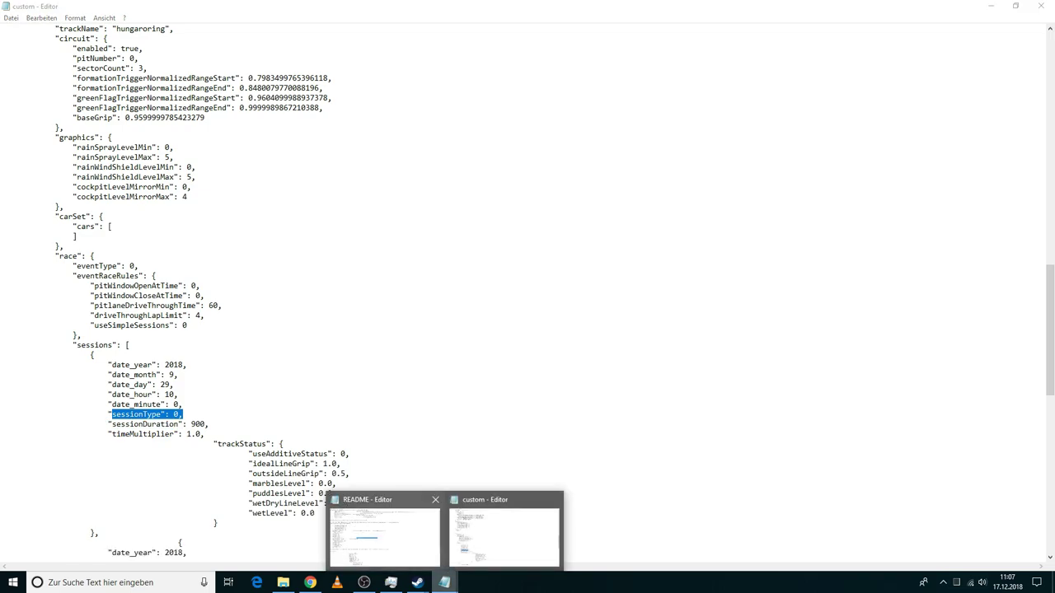
click(384, 531)
drag(41, 295, 92, 296)
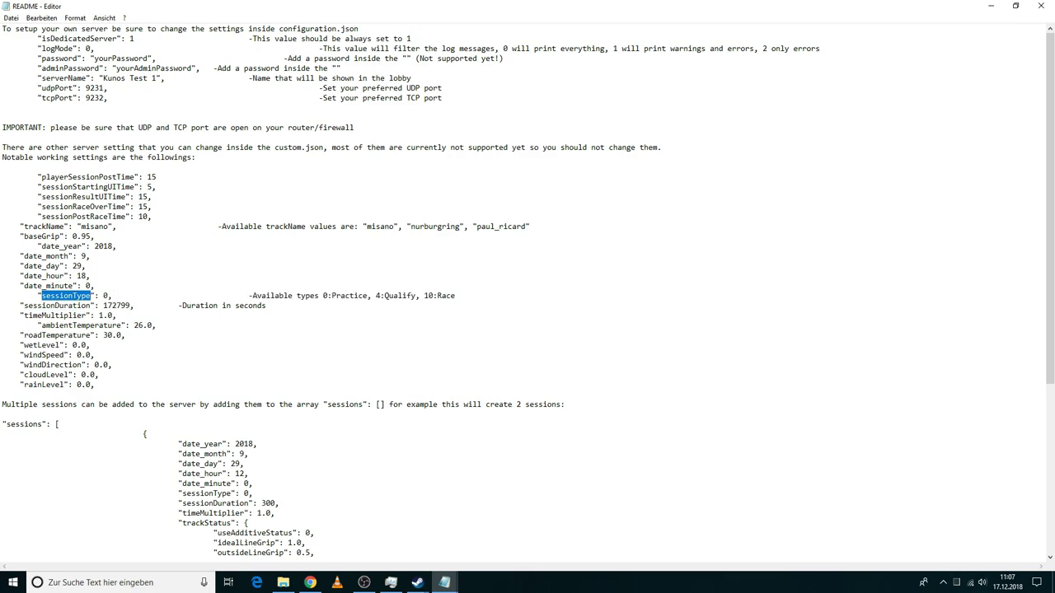
right_click(86, 296)
click(124, 333)
click(444, 583)
click(513, 532)
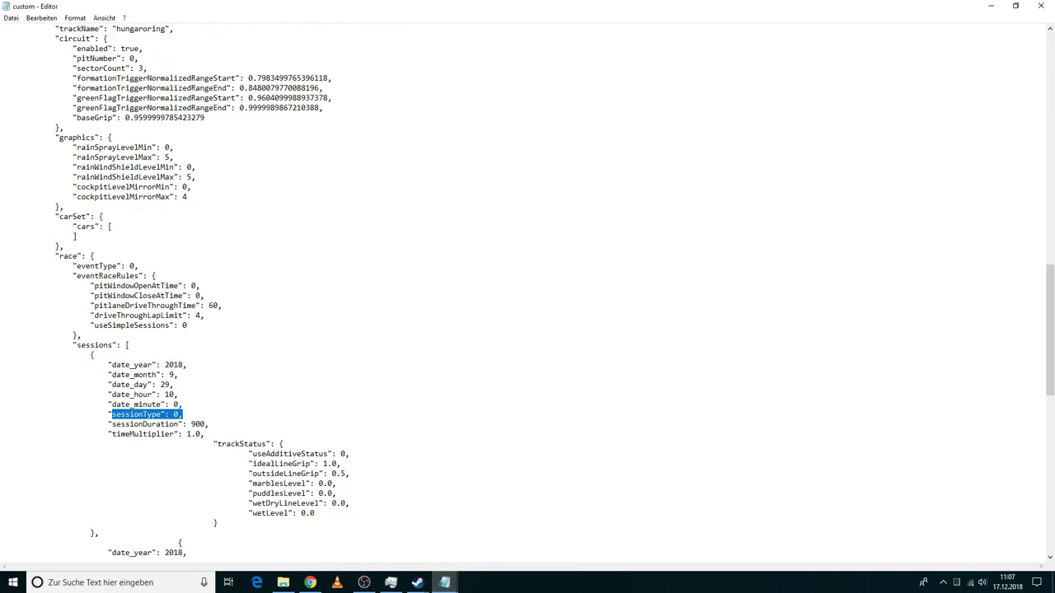
Search the custom file for each further sessionType occurrence until the end, and close the search.
click(41, 18)
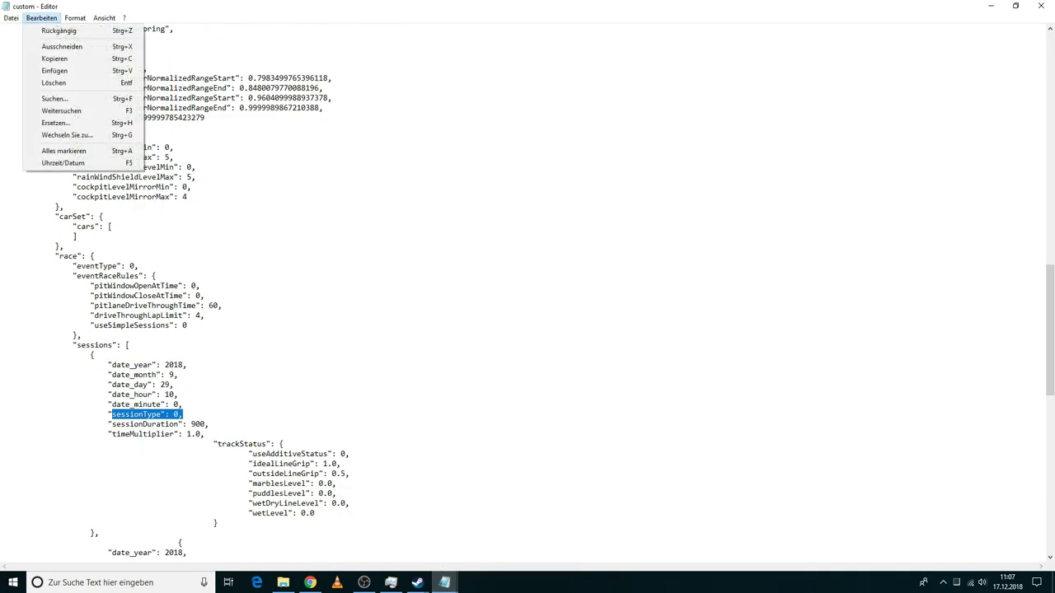
click(54, 98)
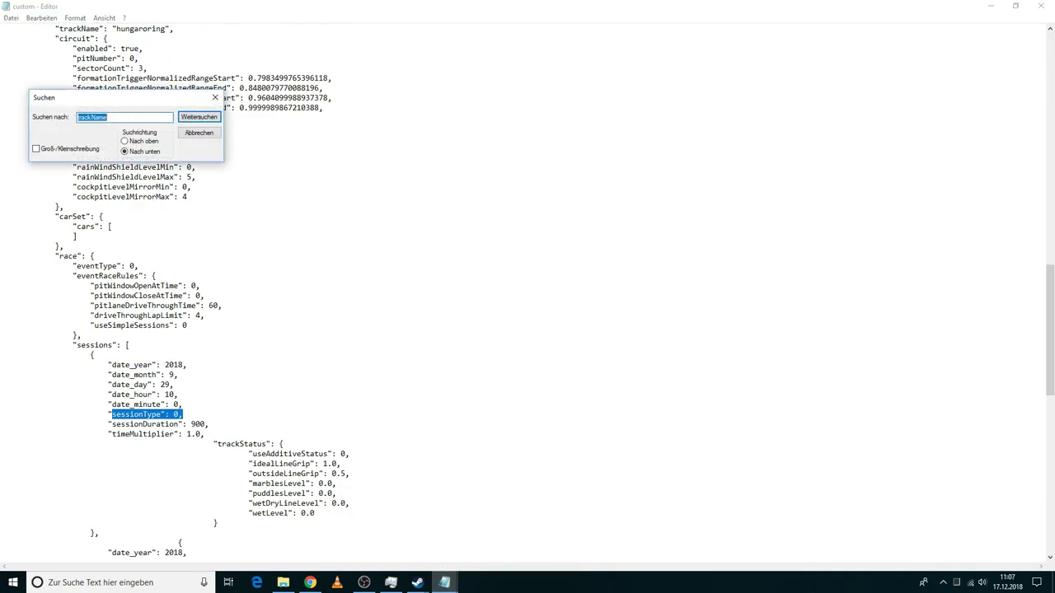
right_click(104, 117)
click(148, 162)
click(199, 116)
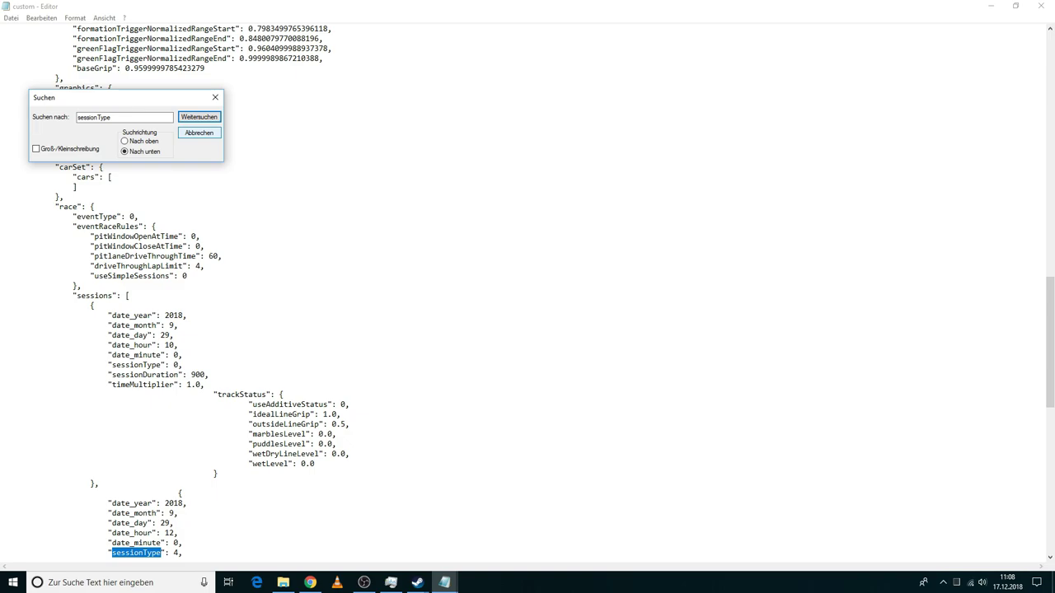
key(Return)
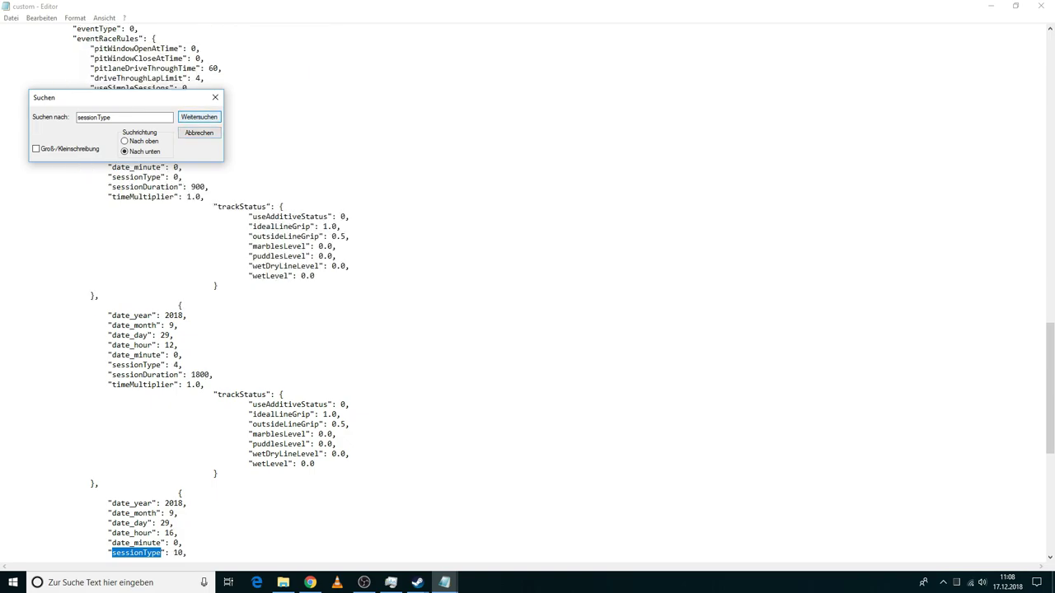
key(Return)
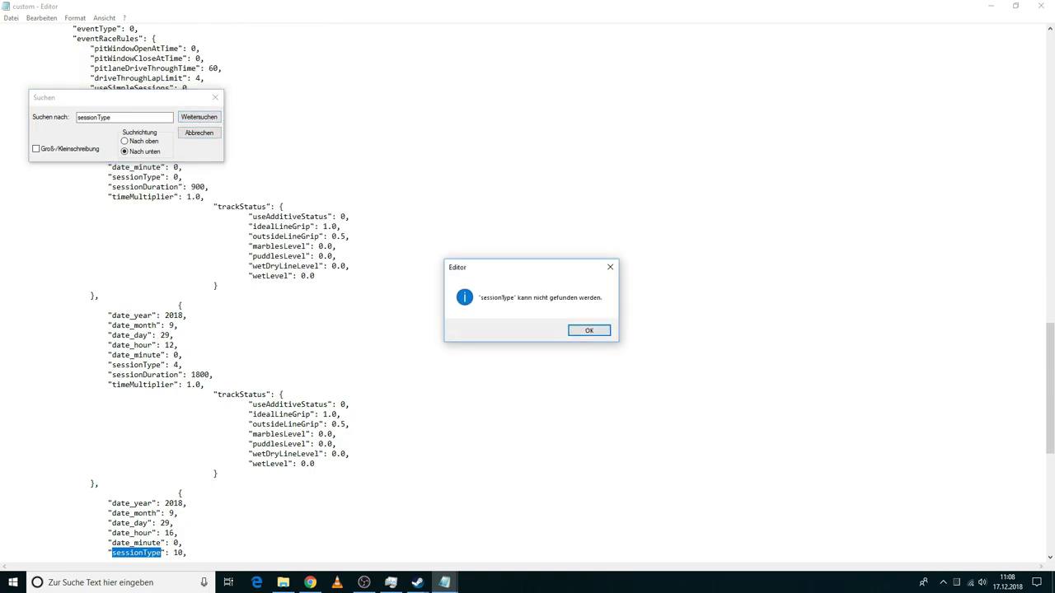
key(Return)
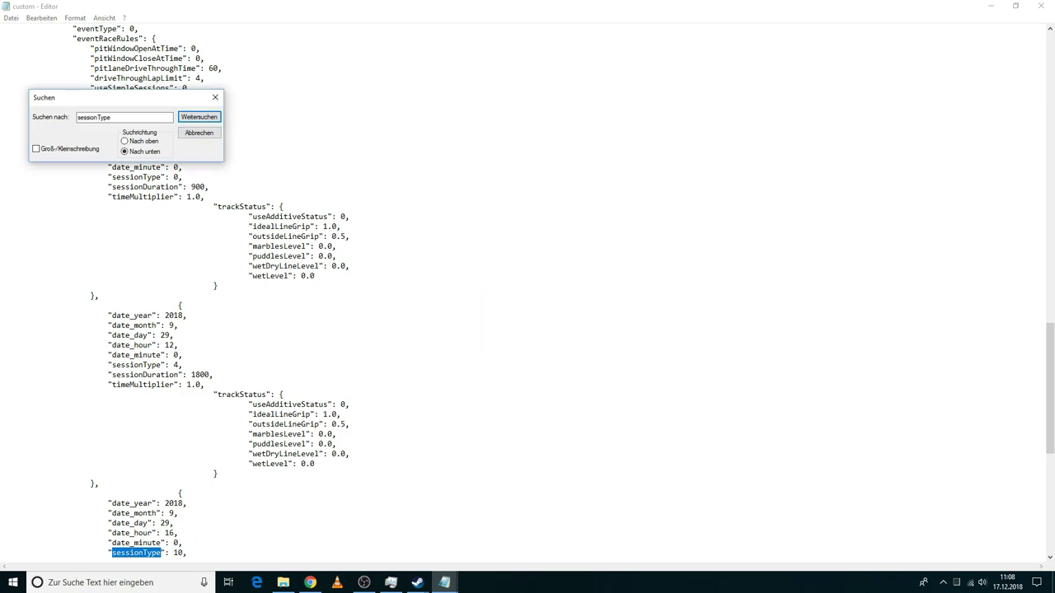
key(Escape)
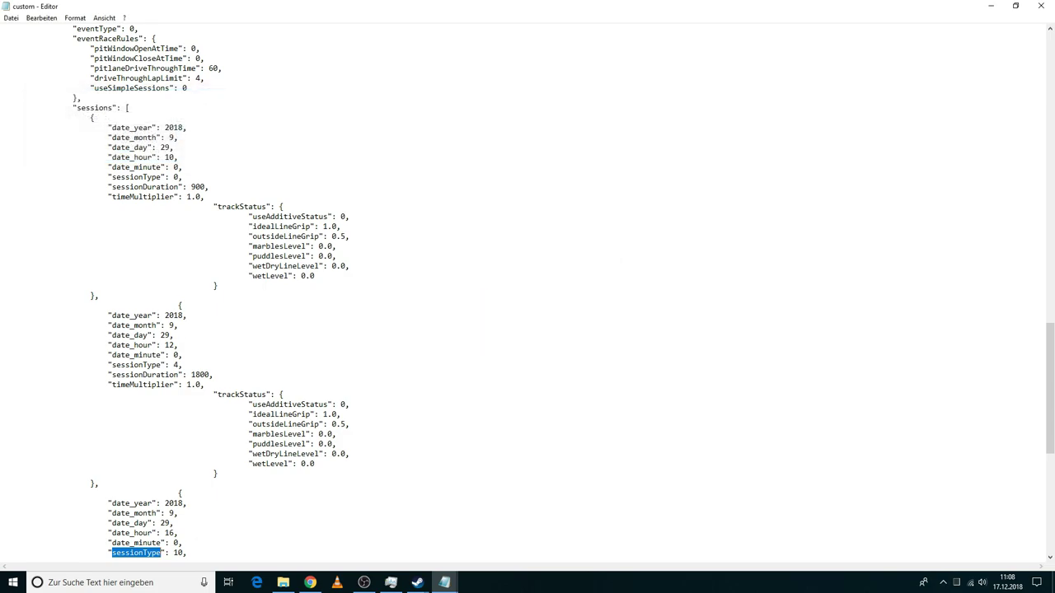
Examine the sessions array, highlighting the type values of the second and third sessions and the first session's block.
drag(76, 107, 187, 553)
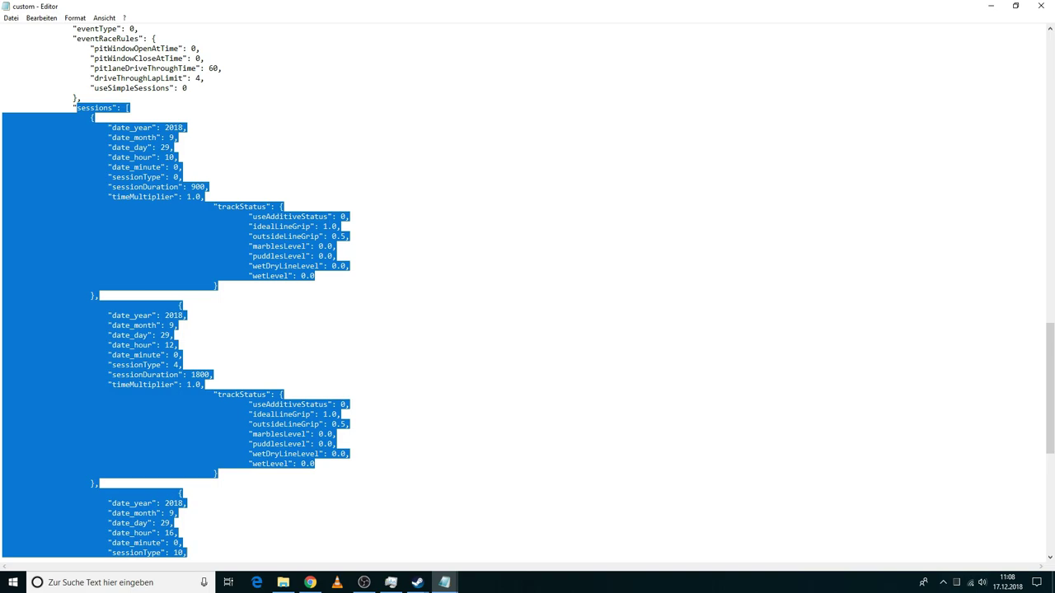
click(171, 364)
double_click(178, 364)
scroll(527, 290, down, 1)
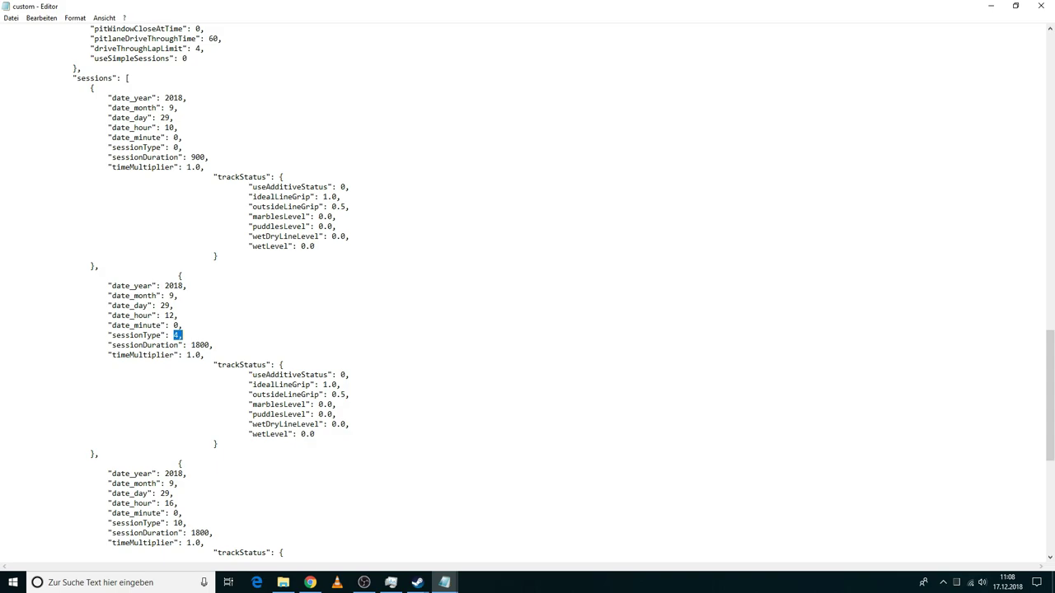
double_click(178, 524)
click(178, 503)
drag(72, 68, 204, 168)
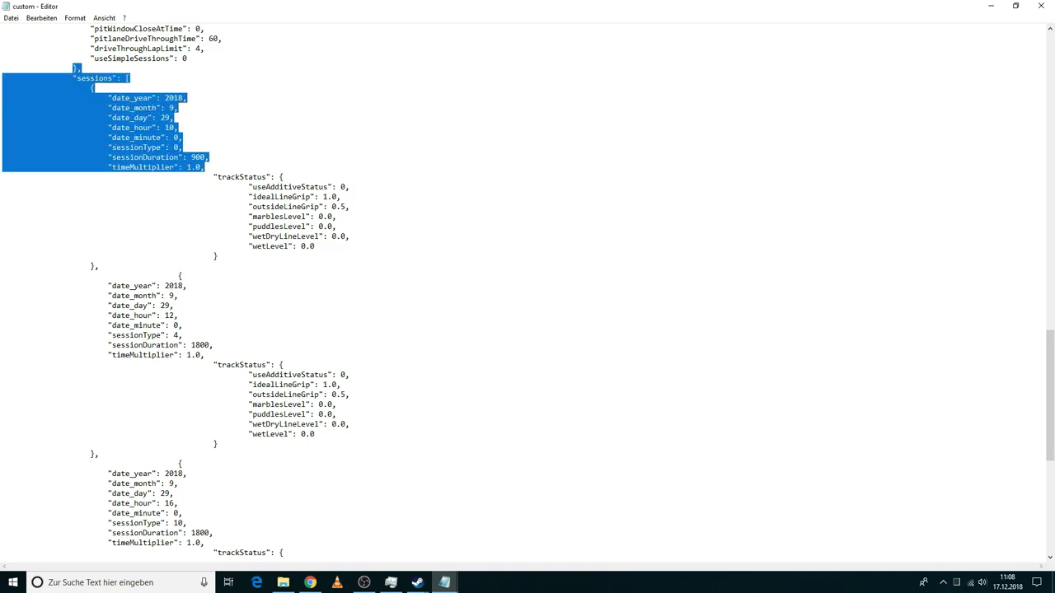
Set the first session's sessionDuration to 3600 seconds in the sessions array.
click(168, 147)
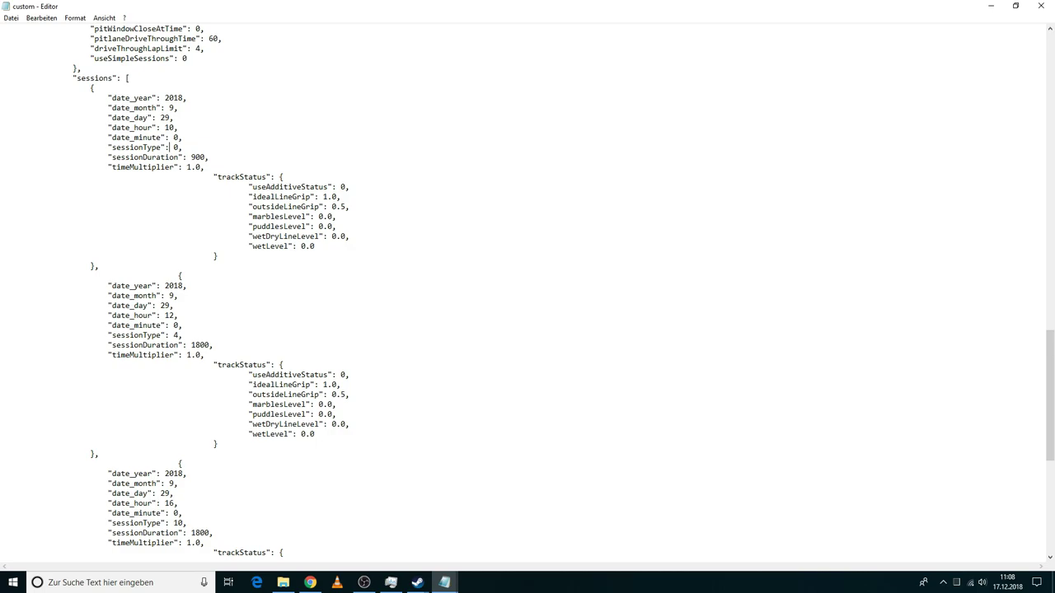
drag(112, 156, 209, 157)
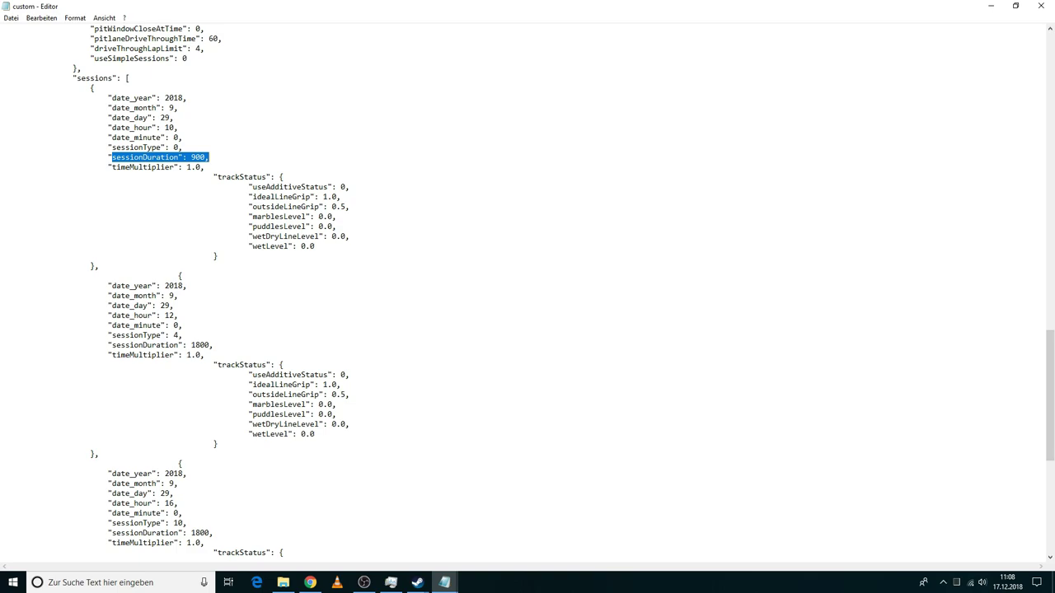
click(210, 157)
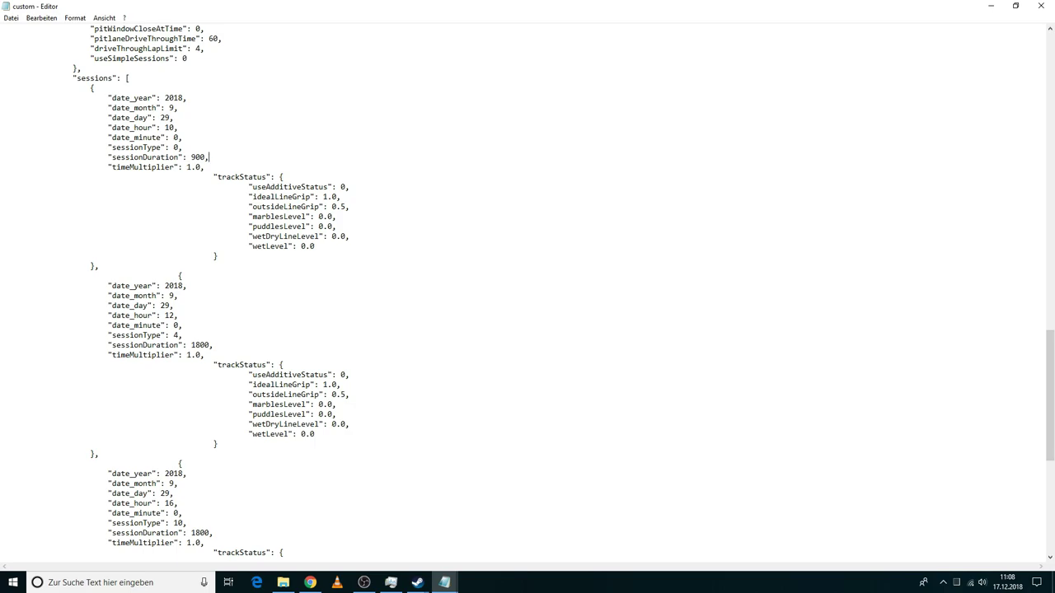
click(191, 156)
text(3600)
key(Delete)
key(Delete)
key(Delete)
Set the first session's date_month to 12, date_day to 17 and date_hour to 19.
click(171, 107)
key(Delete)
text(12)
double_click(162, 118)
text(17)
double_click(169, 128)
text(19)
Check the remaining sessions and weather settings, then save and close the custom file.
scroll(528, 289, down, 19)
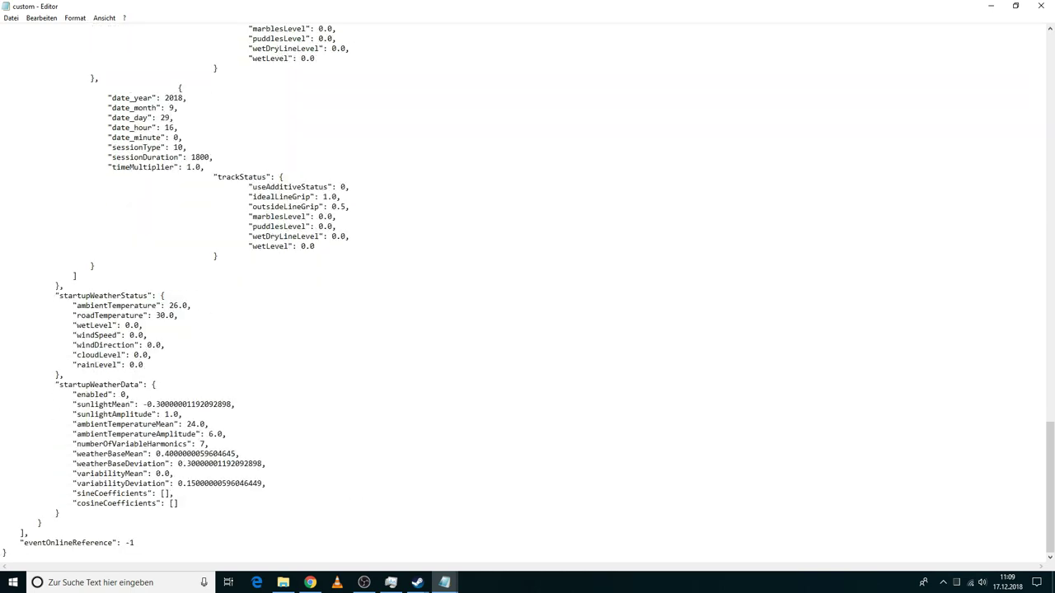
scroll(527, 288, up, 7)
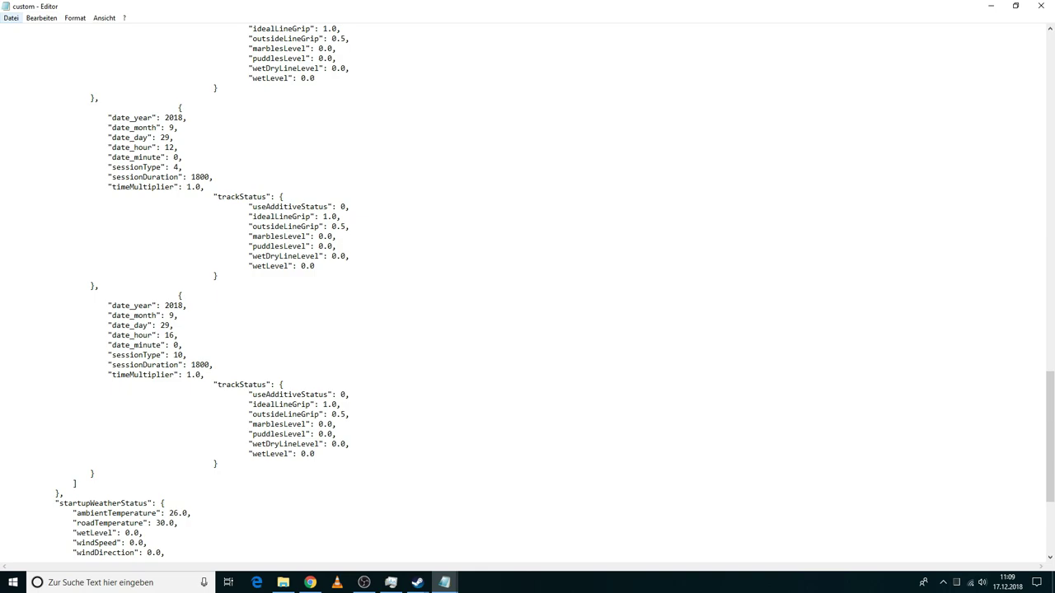
click(10, 17)
click(33, 55)
click(1040, 6)
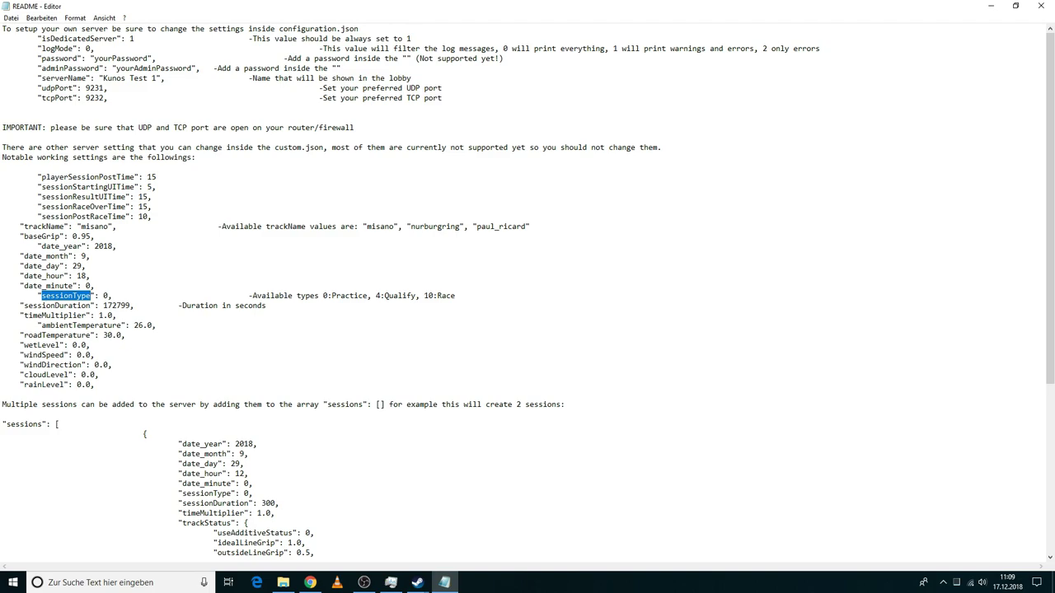
Review the README's notable settings and its example of multiple sessions, then close it.
scroll(528, 288, down, 9)
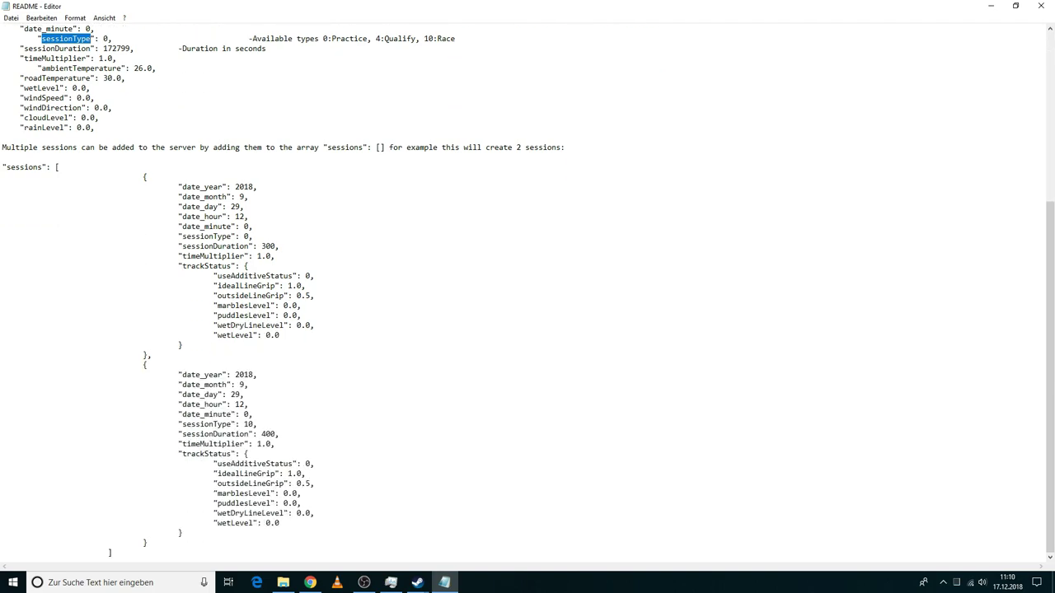
scroll(527, 288, up, 6)
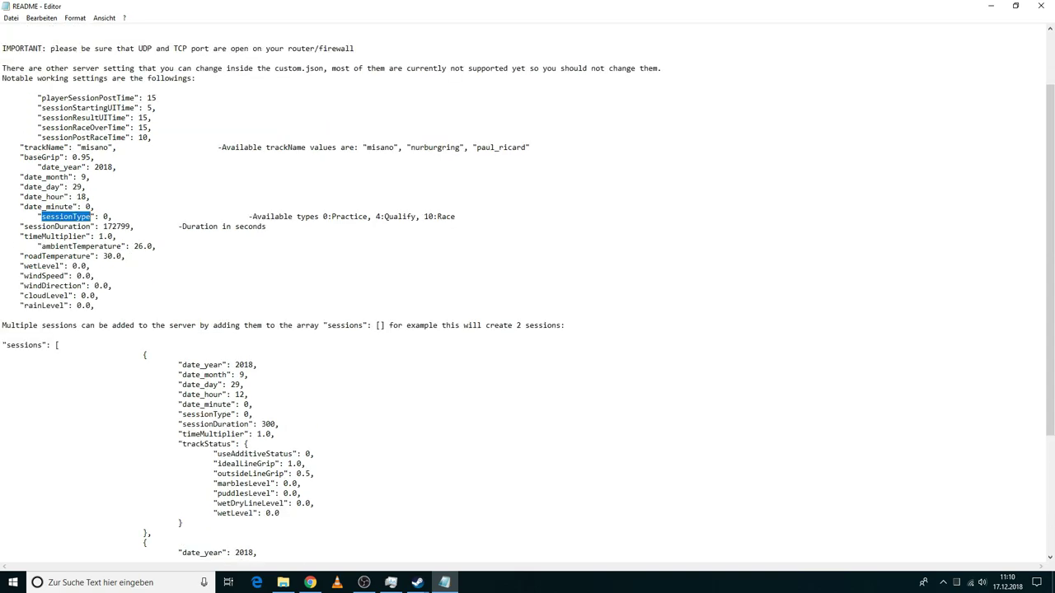
scroll(528, 289, up, 3)
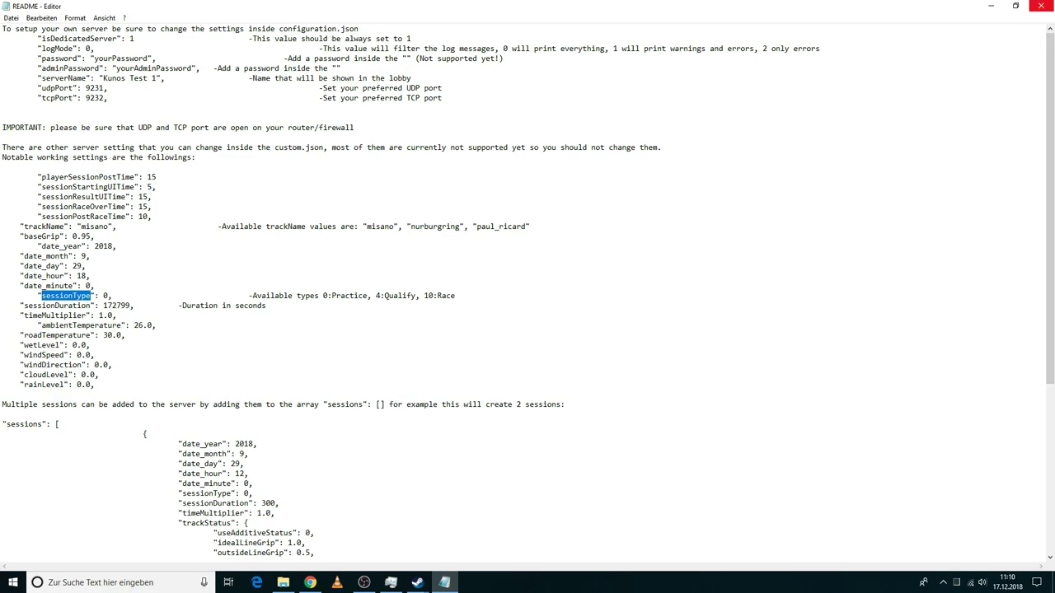
click(1041, 6)
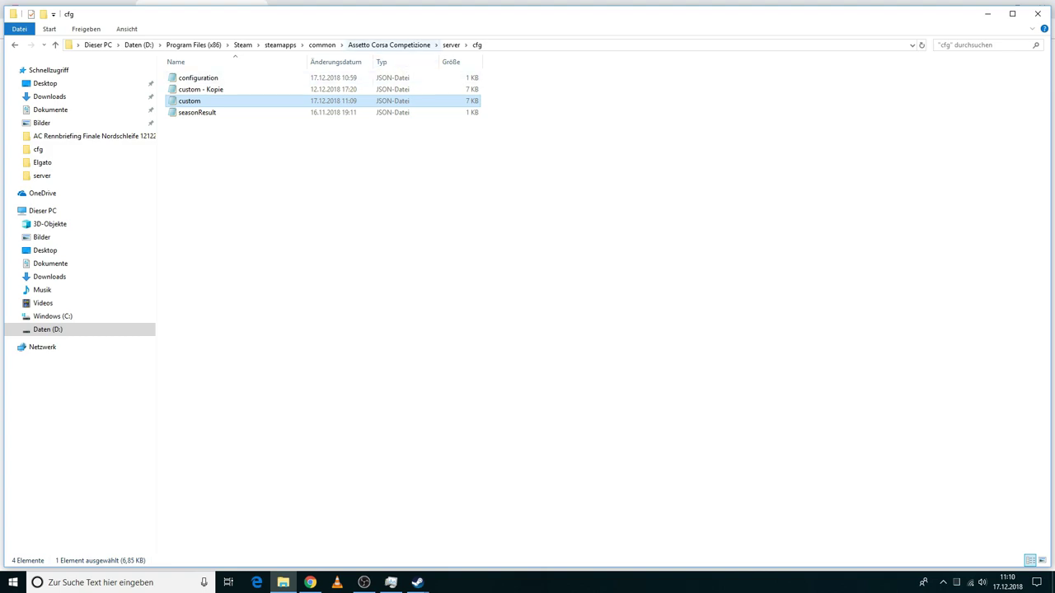
Start accServer from the server folder and minimise its console window so it keeps running.
click(451, 45)
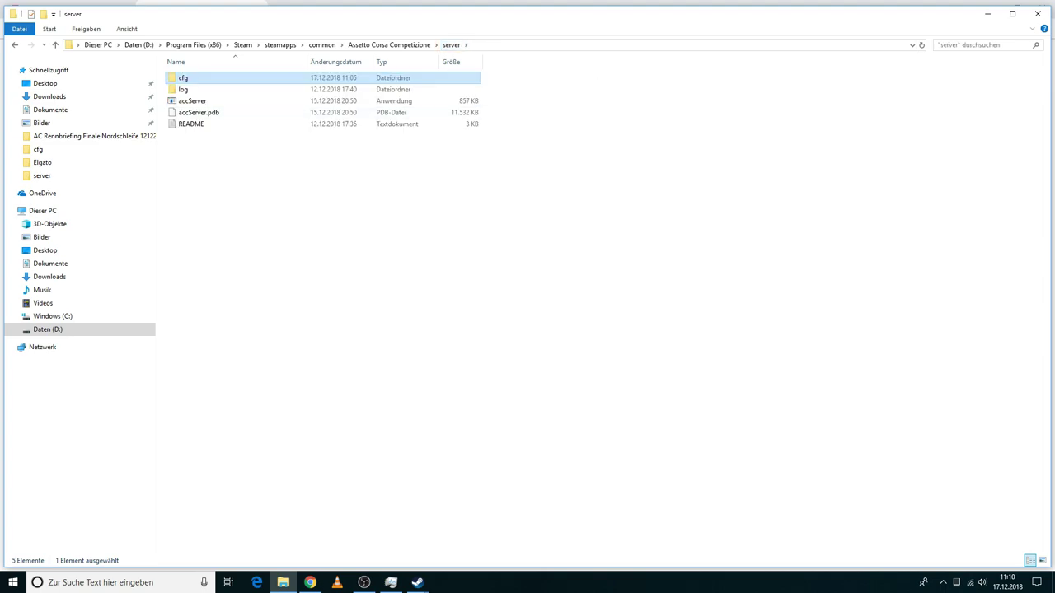
click(192, 100)
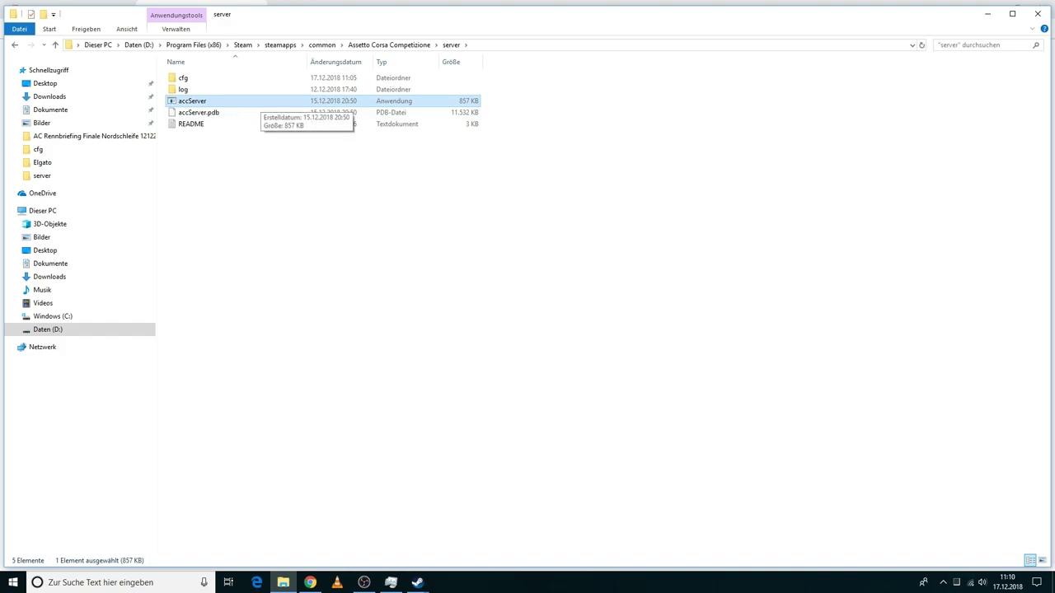
key(Return)
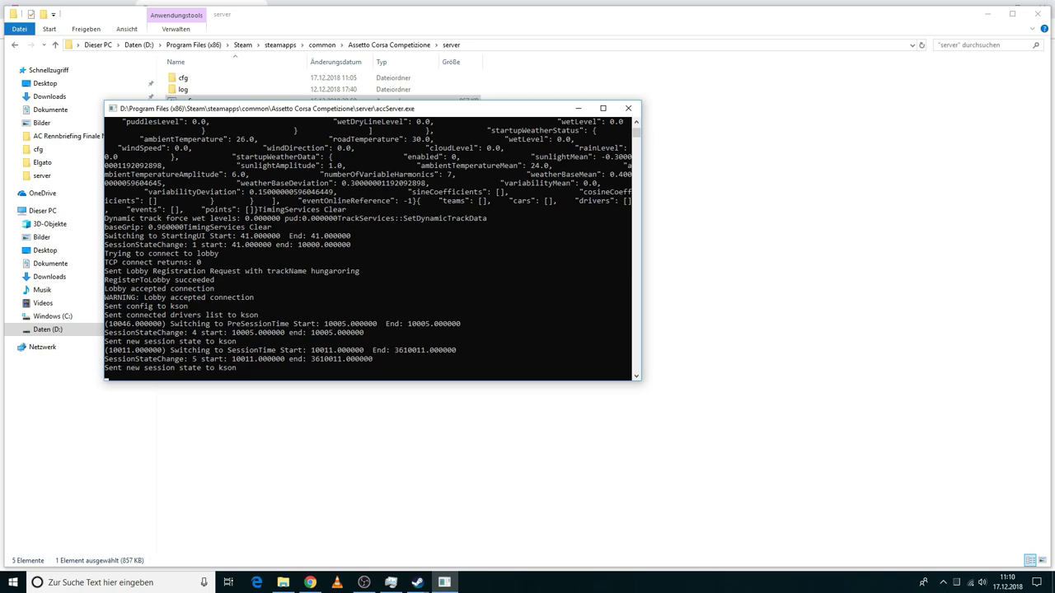
click(578, 108)
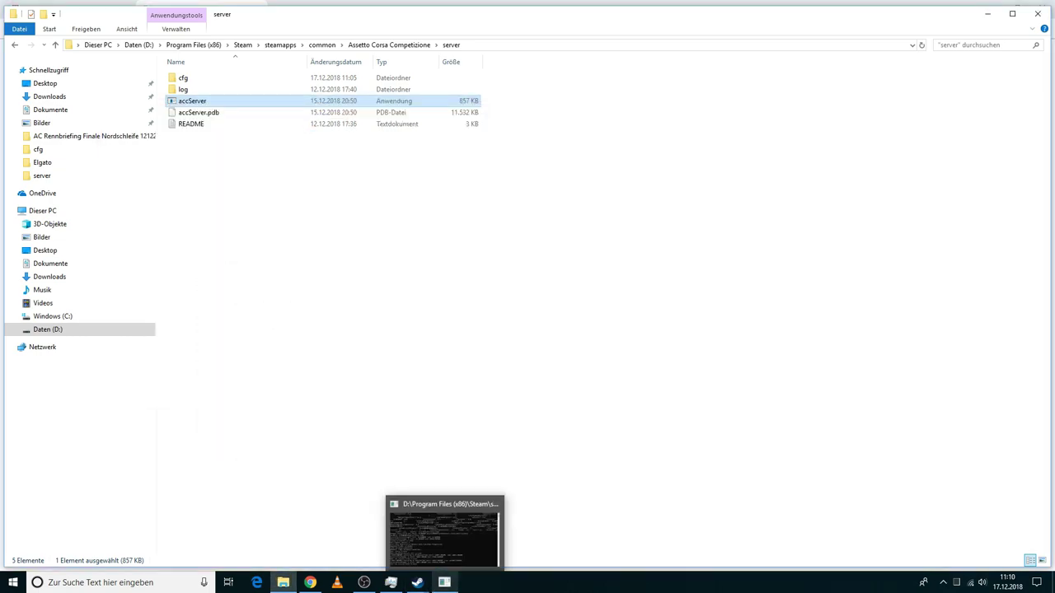
Switch to Steam, close the extra Assetto window and launch Assetto Corsa Competizione in the normal, non-VR mode.
click(417, 582)
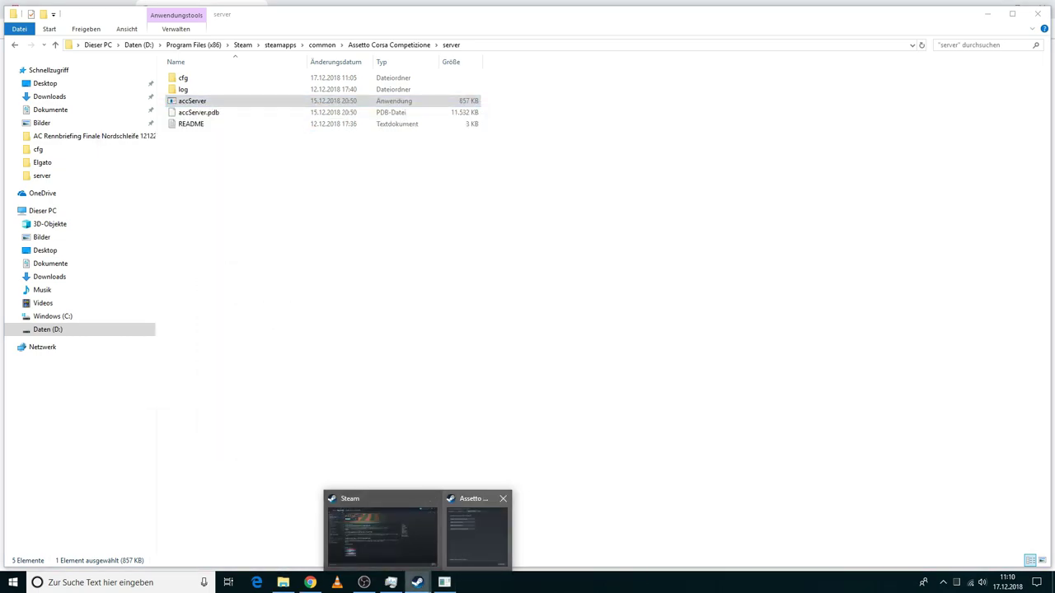
click(502, 498)
click(417, 531)
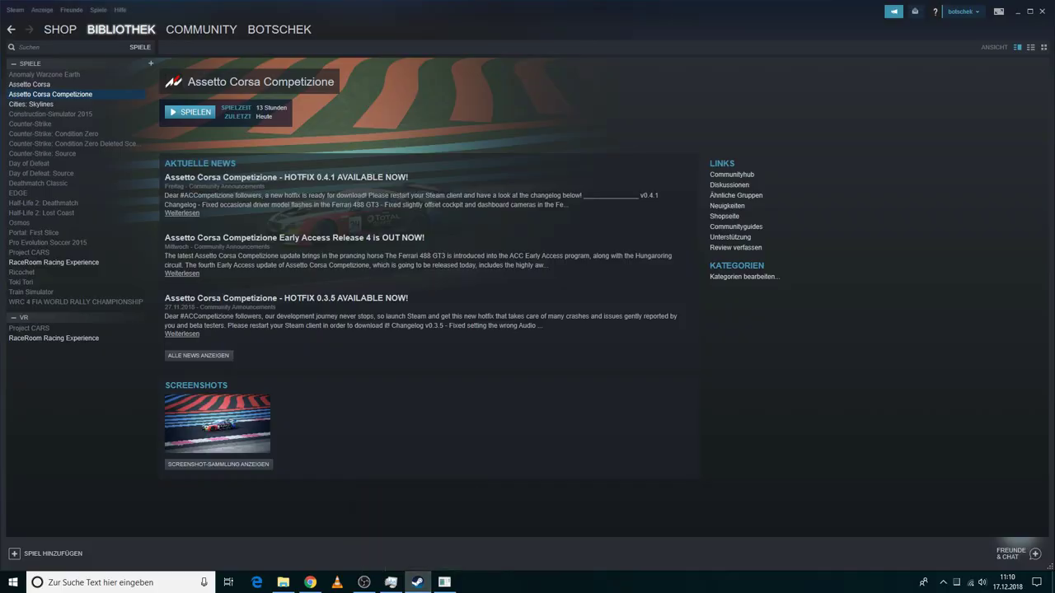
click(190, 111)
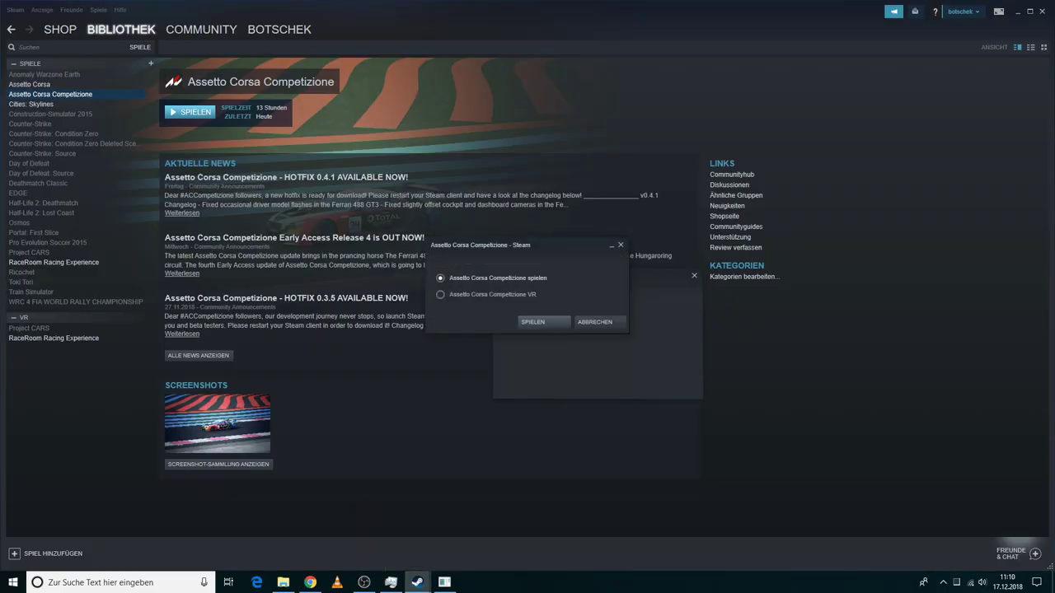
key(Return)
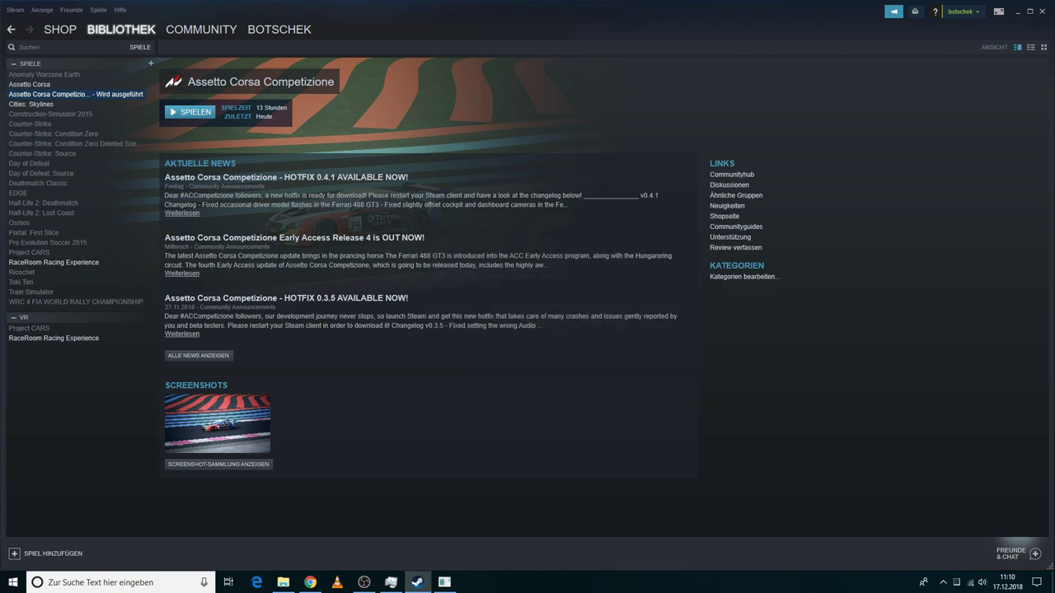